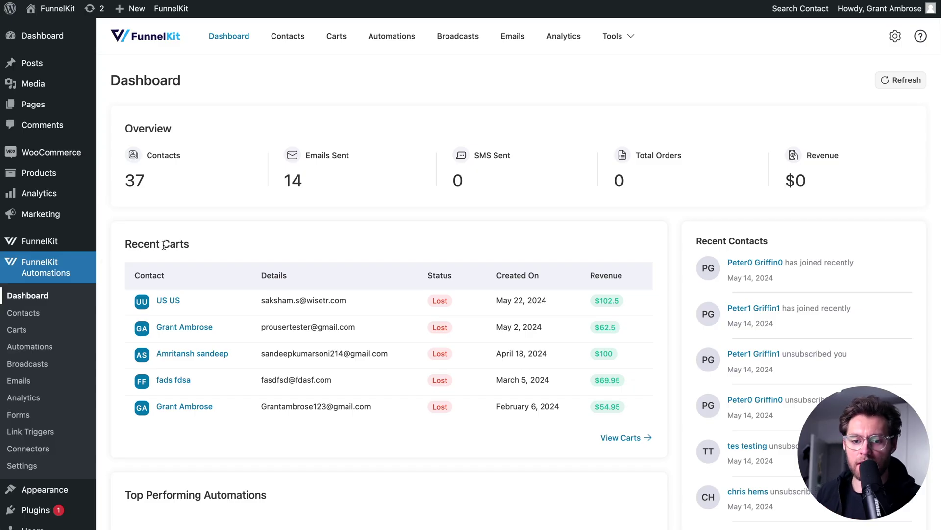
# Go to the Automations page with its pre-built recipe cards.
pyautogui.click(59, 346)
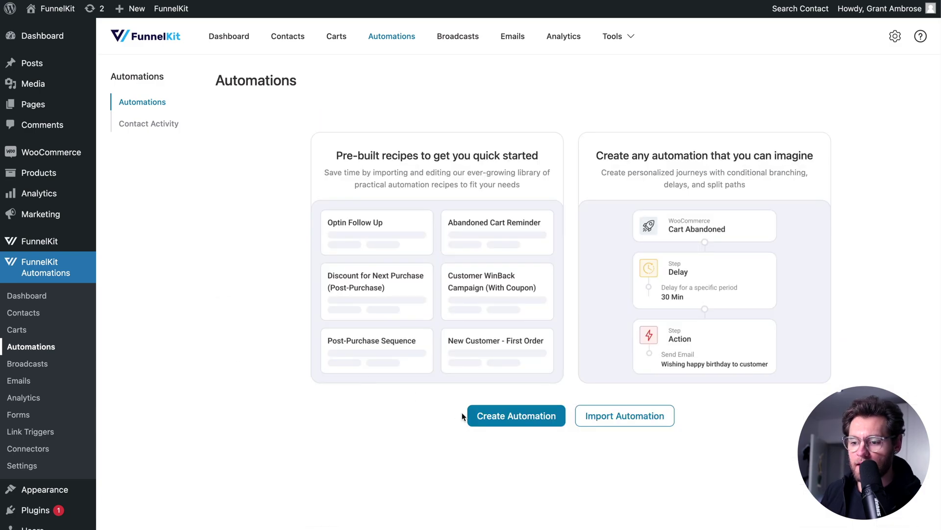
# Preview the Abandoned Cart Reminder Pro recipe's workflow, then back out without importing it.
pyautogui.click(497, 416)
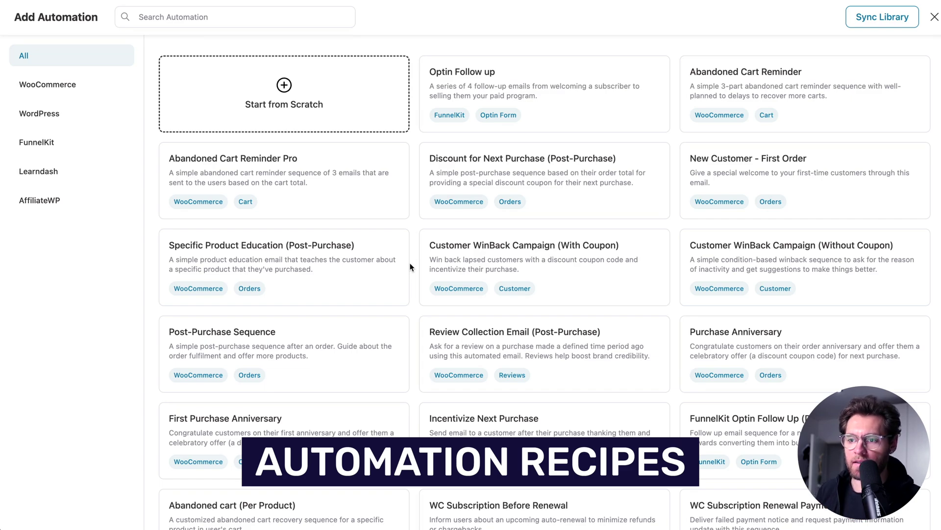
pyautogui.click(243, 162)
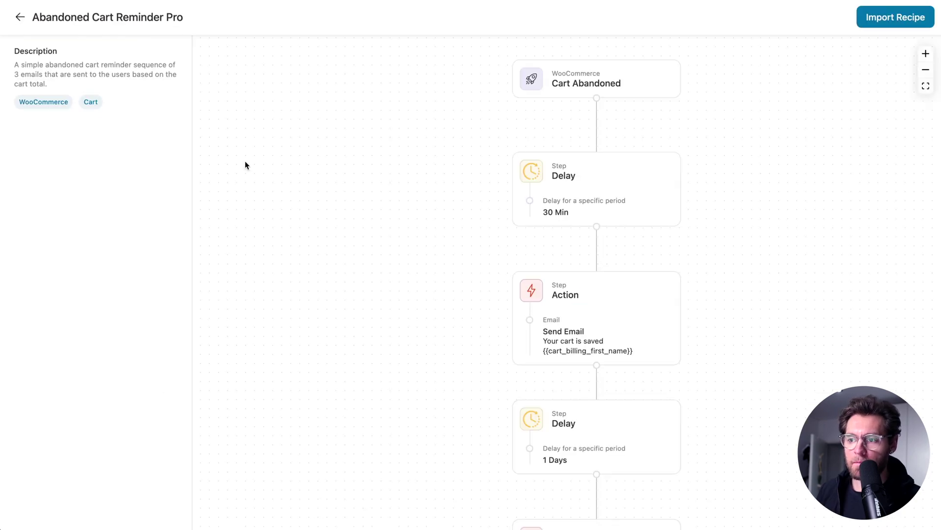
pyautogui.scroll(-5, 756, 167)
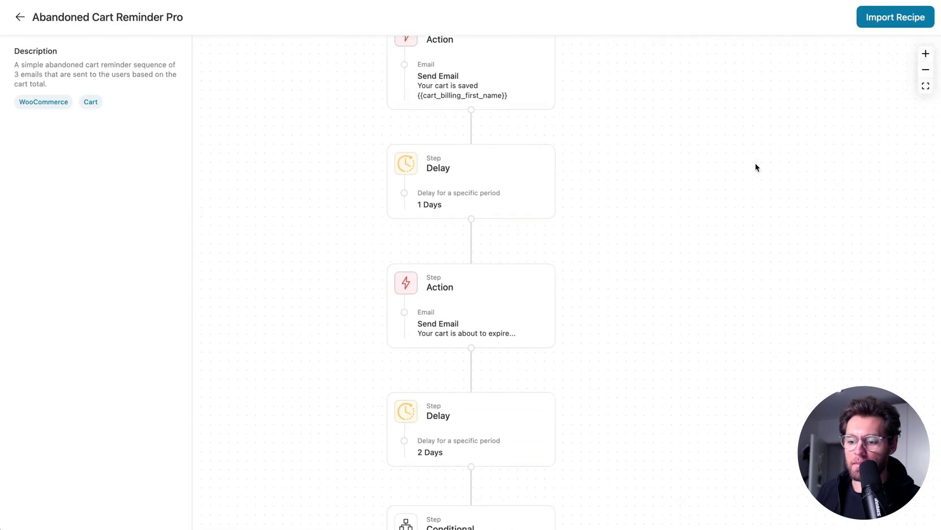
pyautogui.scroll(-3, 755, 168)
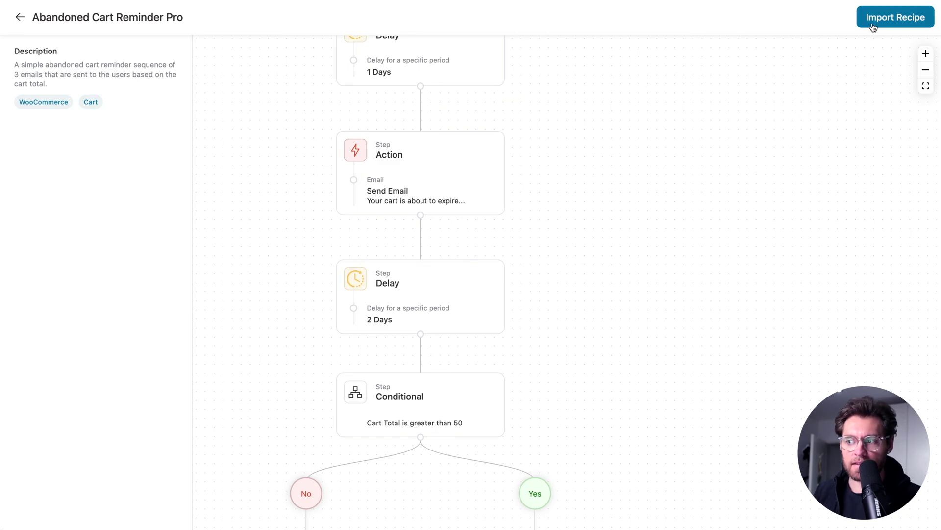
pyautogui.click(22, 17)
# Start a blank automation from scratch and create it with the name 'Abandoned Cart'.
pyautogui.click(275, 98)
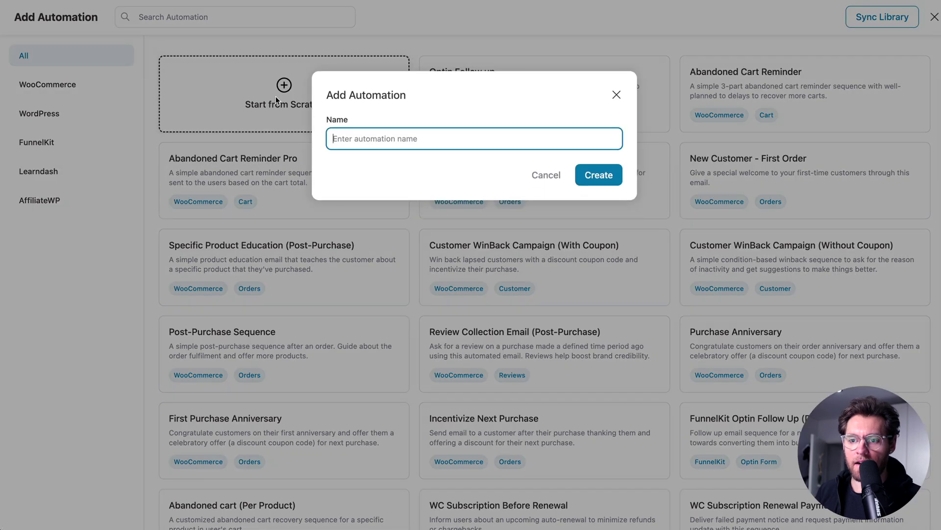
pyautogui.click(394, 154)
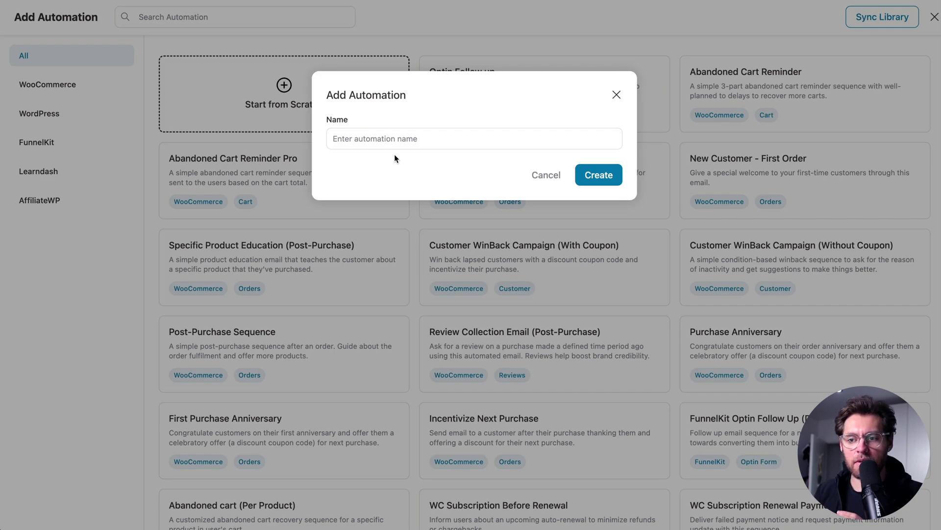
pyautogui.click(513, 141)
pyautogui.write('Abandoned Cart')
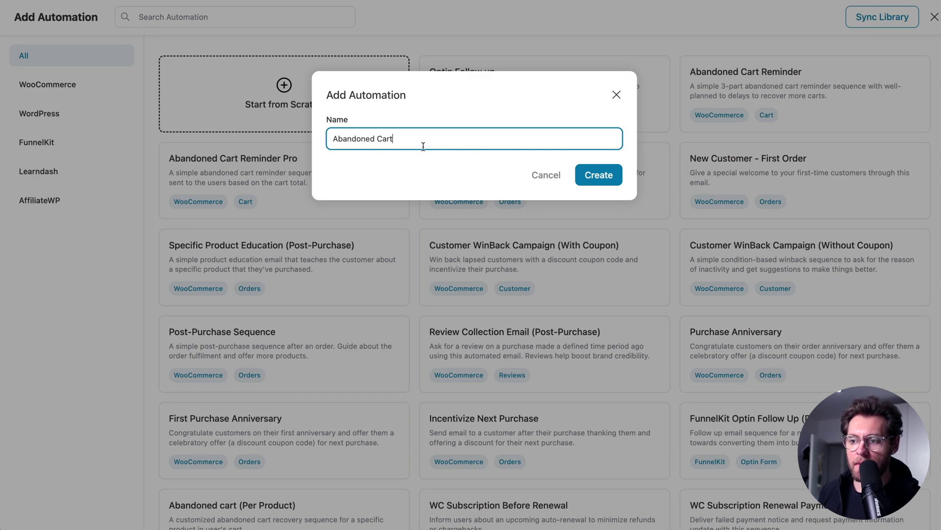
pyautogui.click(593, 176)
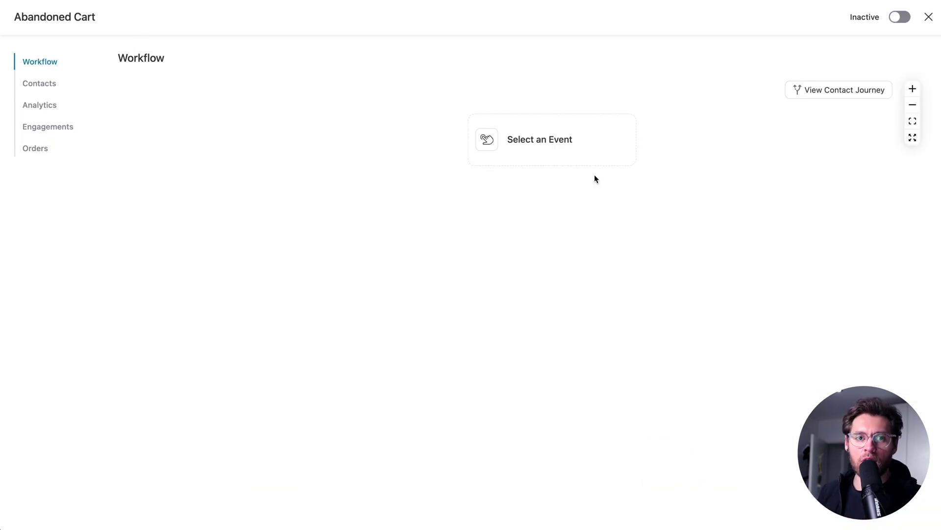
# Browse trigger events: try Tag is Added, then Funnel Builder's Form Submits and Funnel Ended.
pyautogui.click(532, 140)
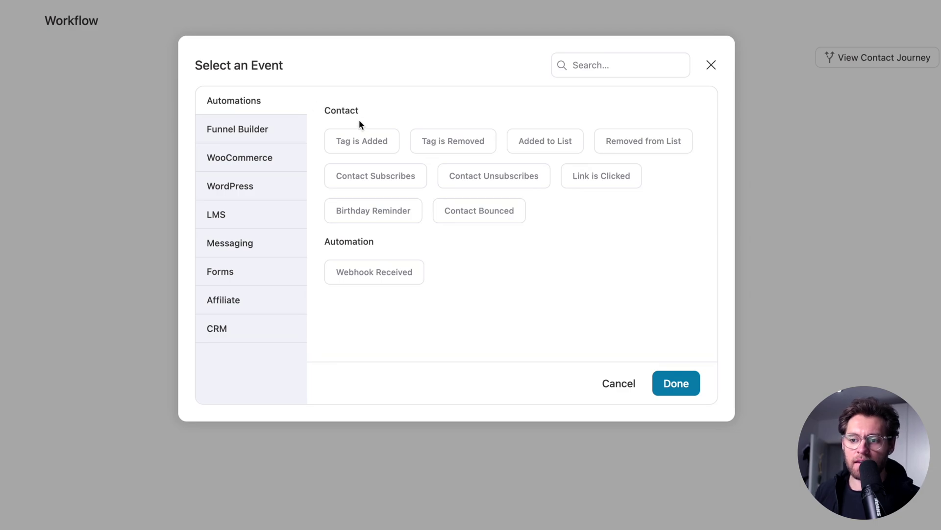
pyautogui.click(357, 144)
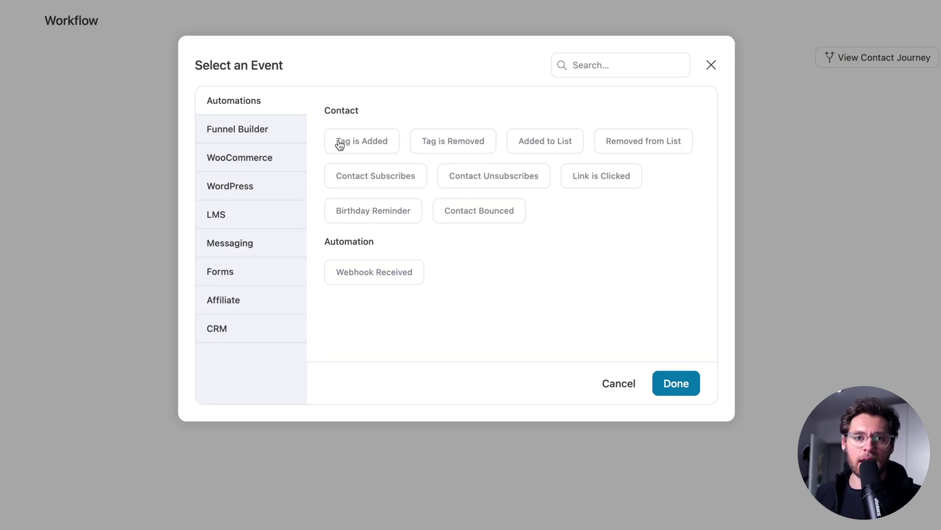
pyautogui.click(273, 131)
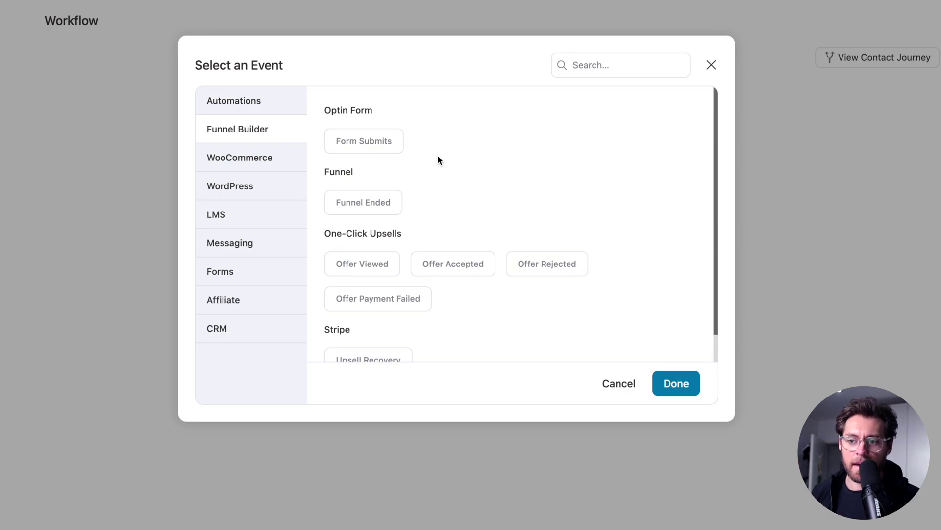
pyautogui.click(349, 141)
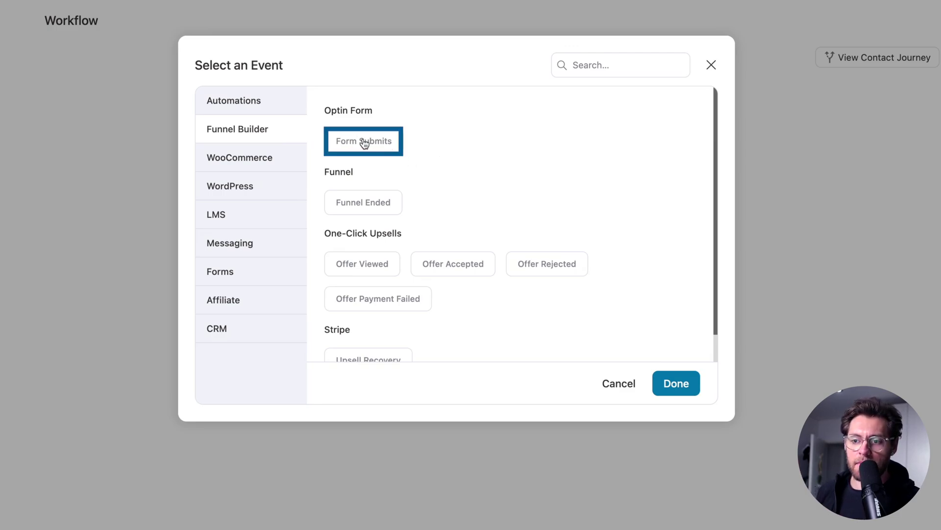
pyautogui.click(366, 201)
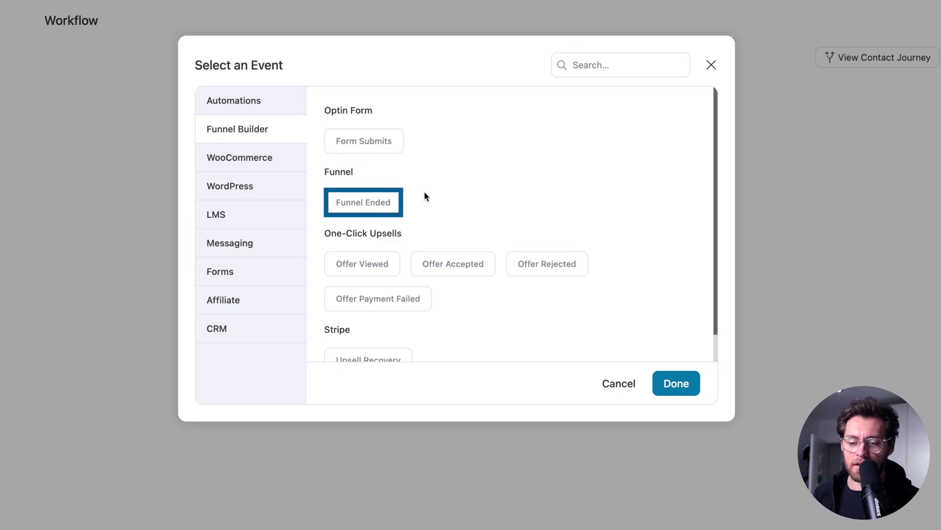
pyautogui.scroll(-1, 449, 205)
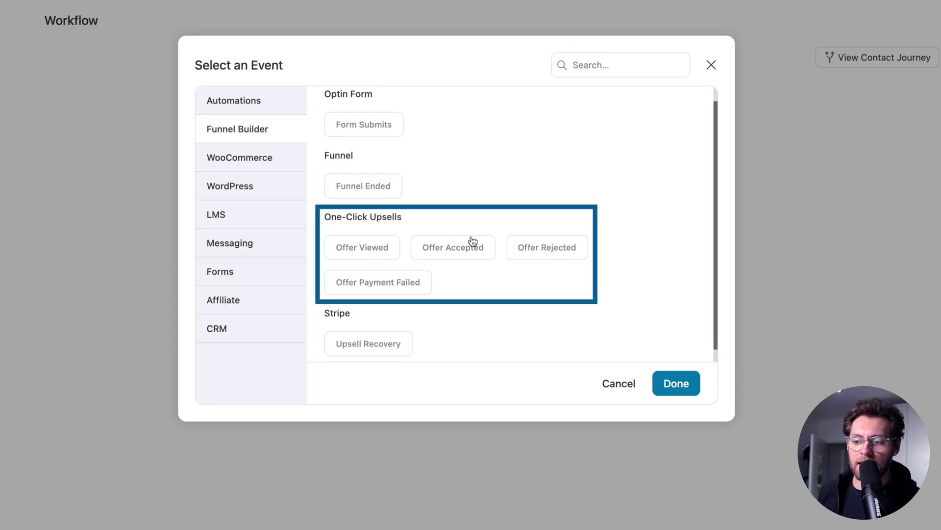
pyautogui.scroll(-1, 498, 256)
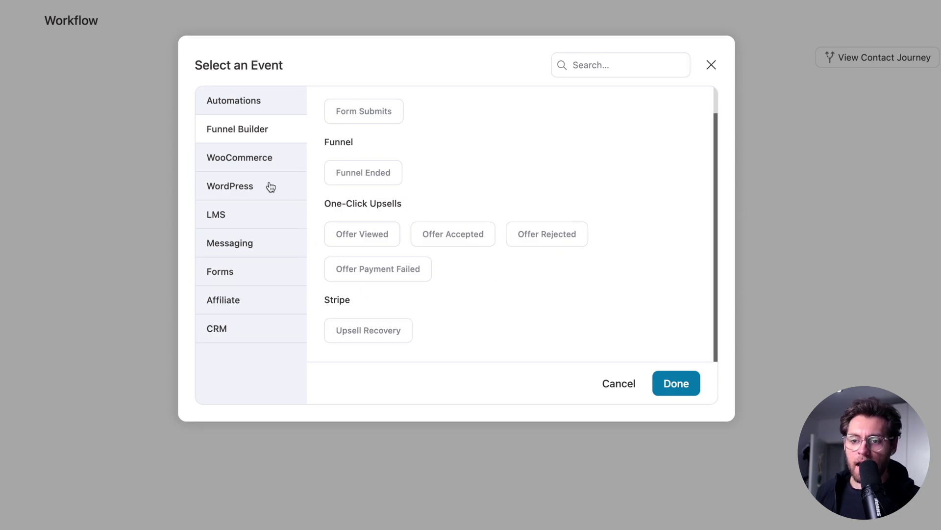
# Scroll the WooCommerce triggers from Cart and Orders down to Subscription, Membership and Wishlist events.
pyautogui.click(265, 166)
pyautogui.scroll(2, 360, 153)
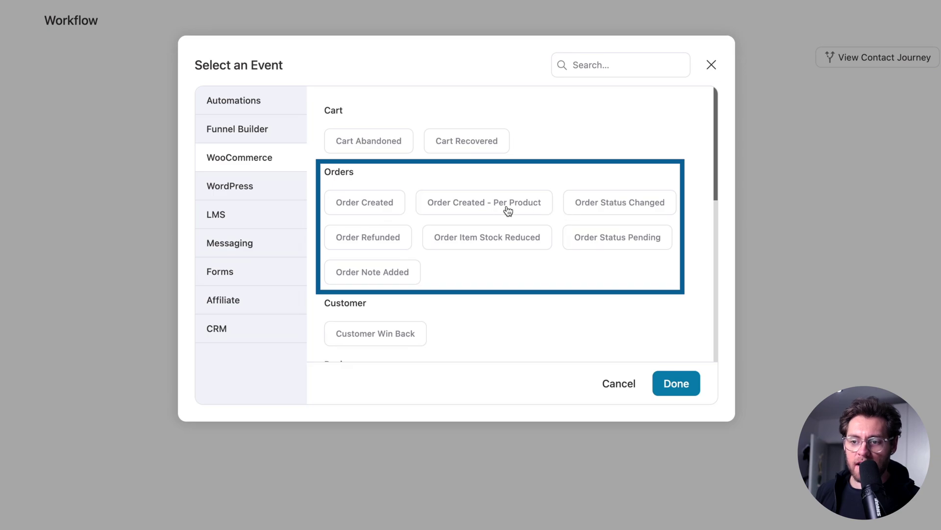
pyautogui.scroll(-3, 497, 286)
pyautogui.scroll(-5, 497, 286)
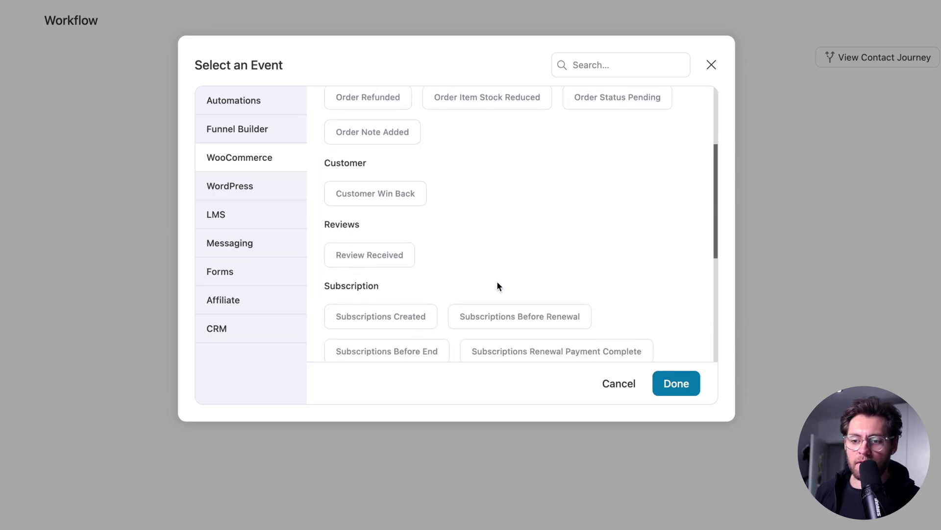
pyautogui.scroll(-1, 499, 287)
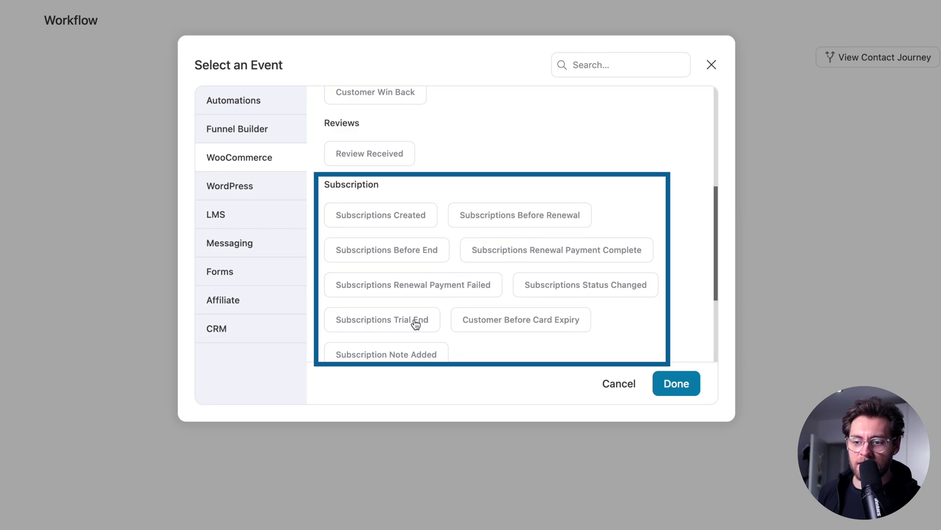
pyautogui.scroll(-3, 494, 346)
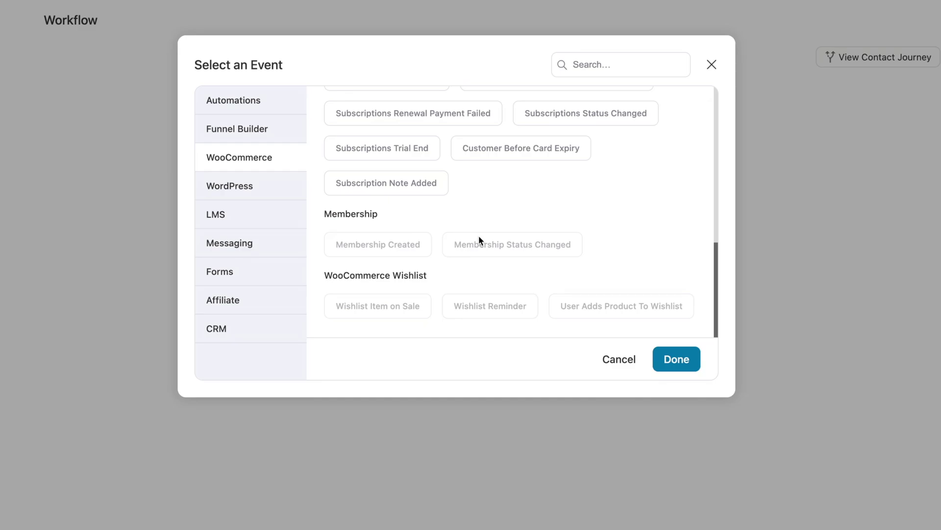
# Review the WordPress User Created trigger, then the LMS and Messaging (Twilio SMS Received) categories.
pyautogui.click(259, 189)
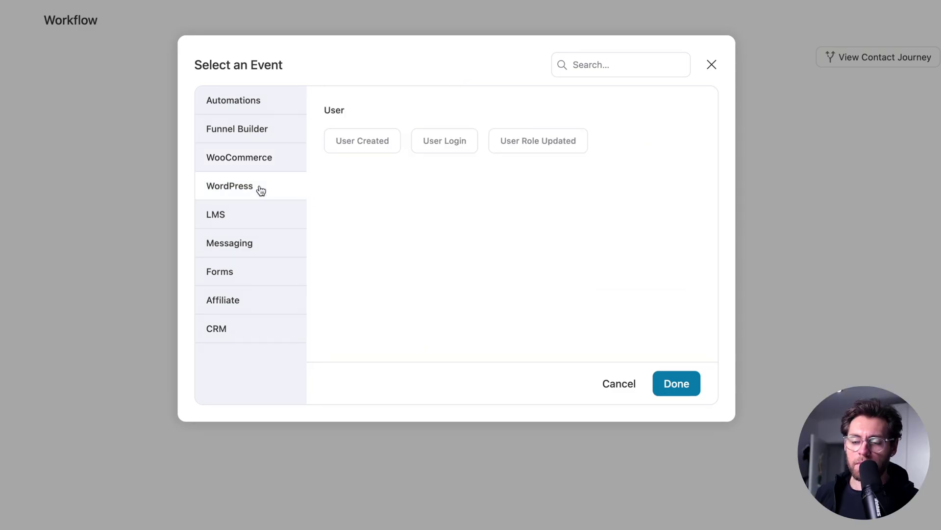
pyautogui.click(383, 144)
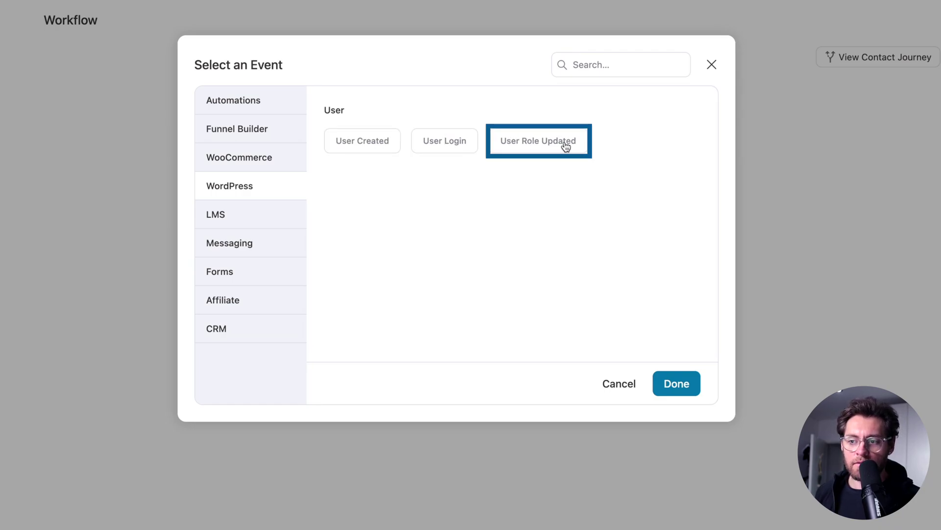
pyautogui.click(274, 211)
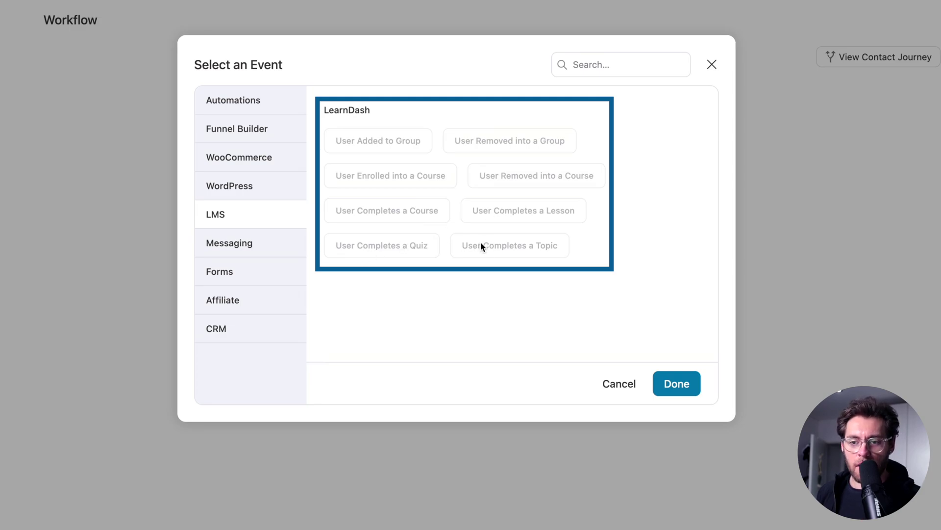
pyautogui.click(272, 248)
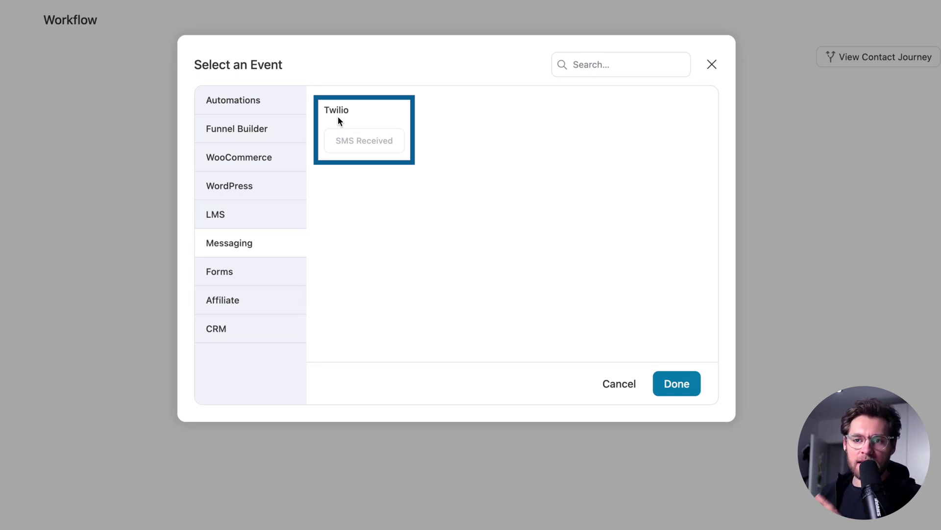
# Browse the Forms, Affiliate and CRM webhook event categories, then close the picker without choosing.
pyautogui.click(271, 273)
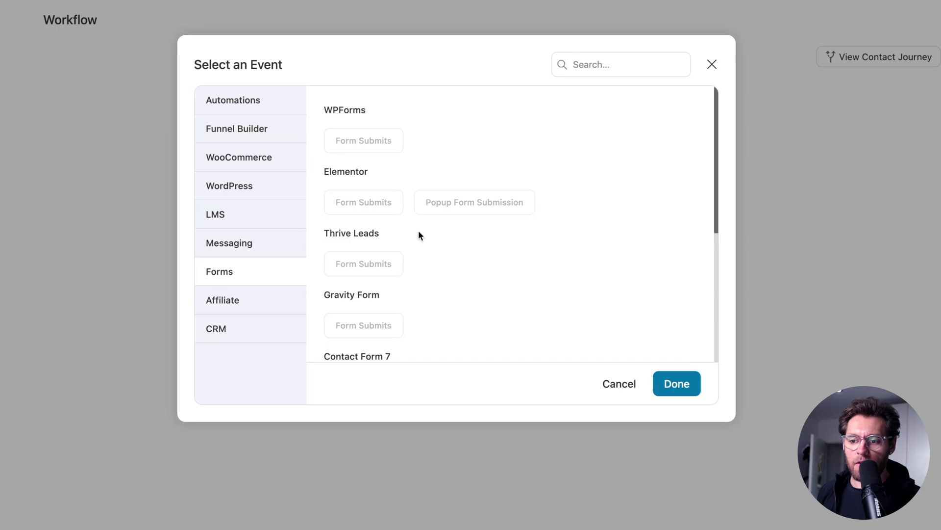
pyautogui.scroll(-5, 465, 264)
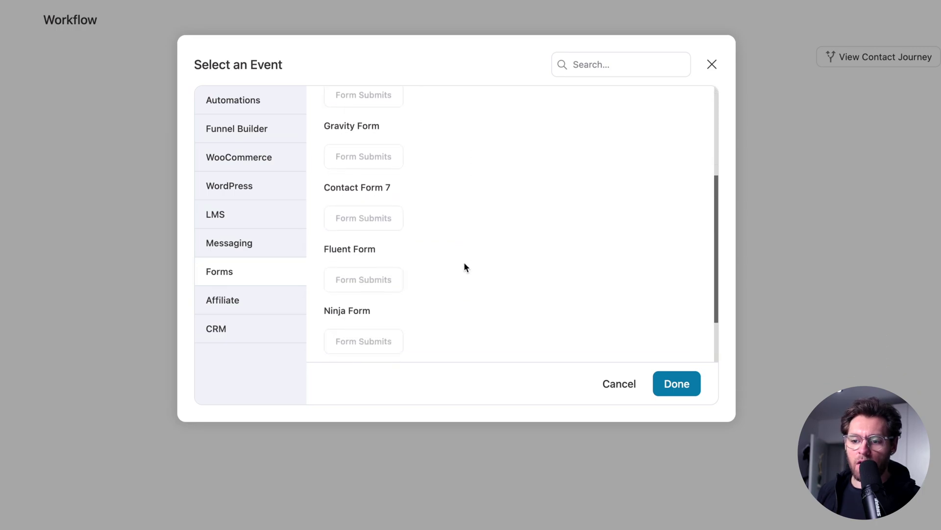
pyautogui.scroll(5, 464, 265)
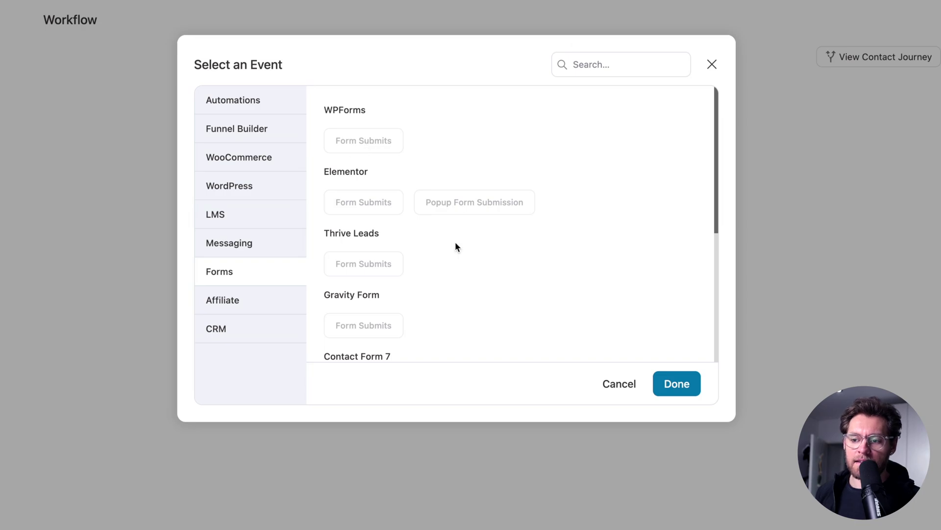
pyautogui.click(268, 301)
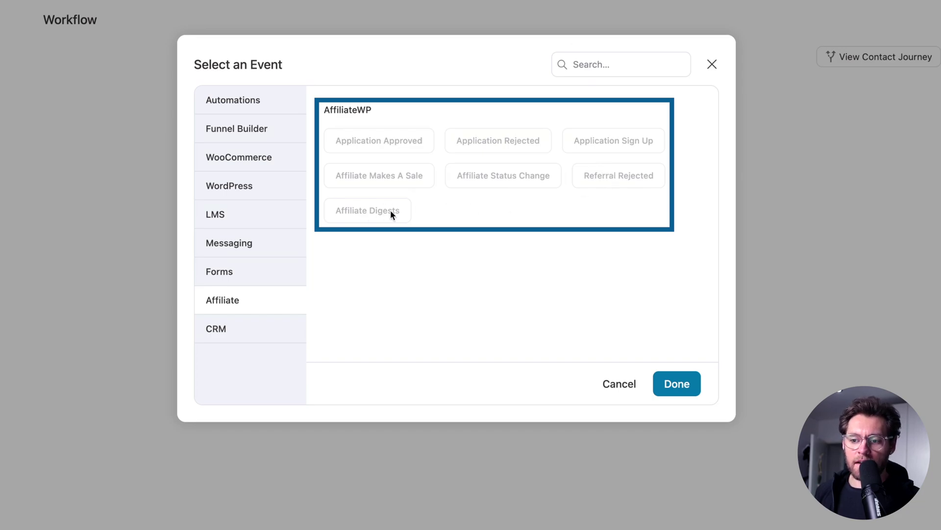
pyautogui.click(237, 338)
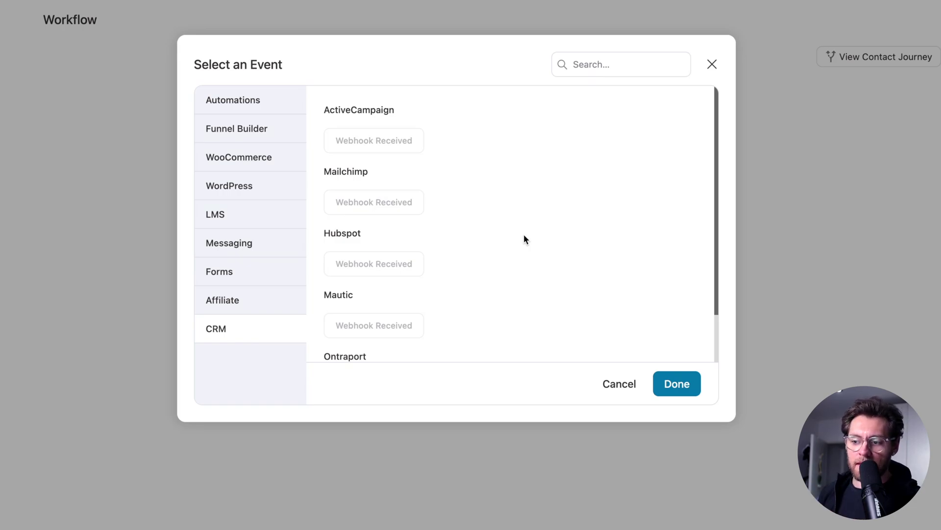
pyautogui.scroll(-2, 524, 238)
pyautogui.scroll(2, 525, 239)
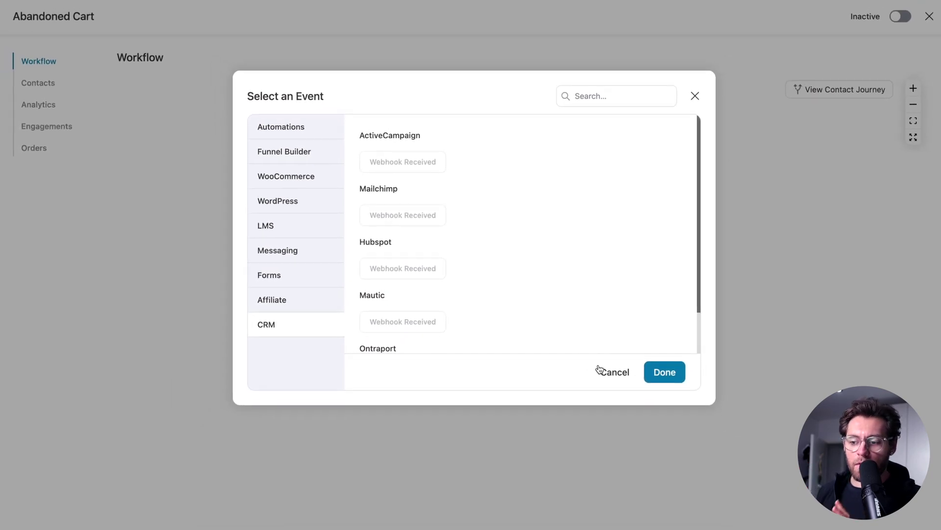
pyautogui.click(607, 371)
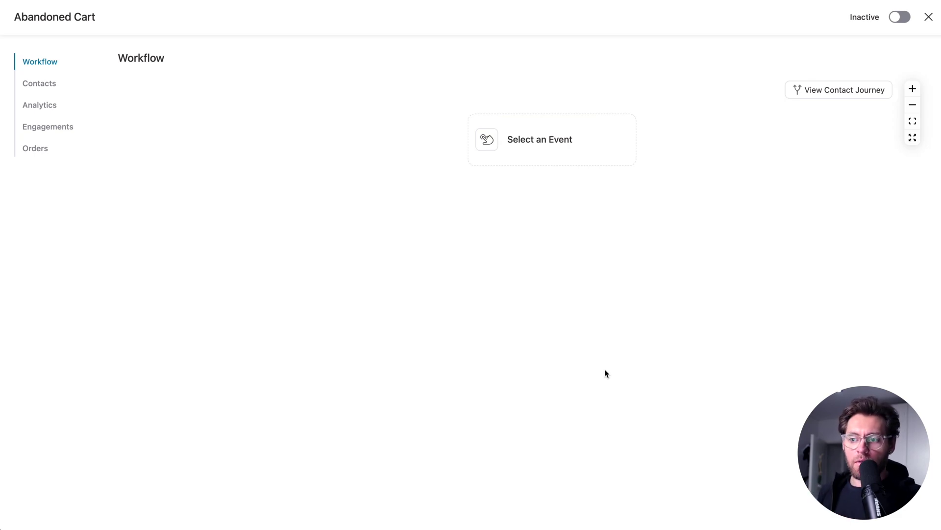
# Choose WooCommerce Customer Win Back as the workflow's trigger event.
pyautogui.click(547, 147)
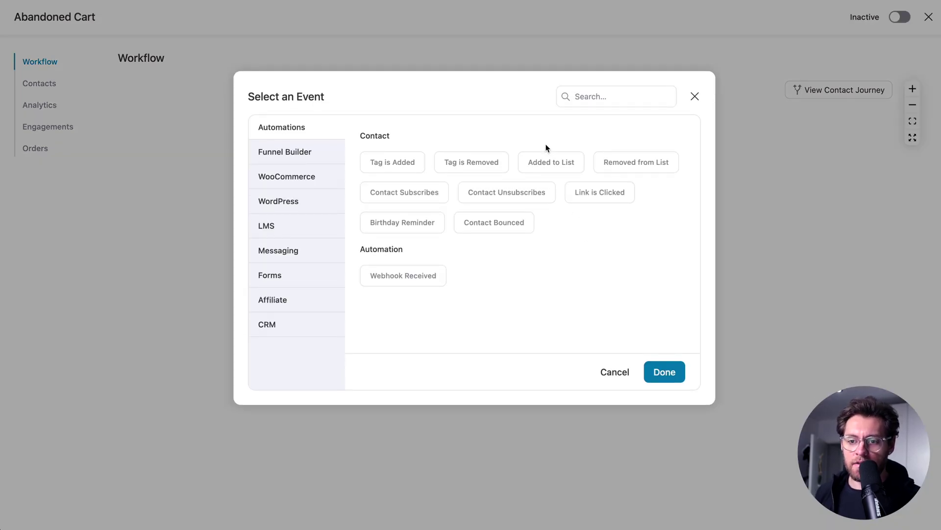
pyautogui.click(332, 181)
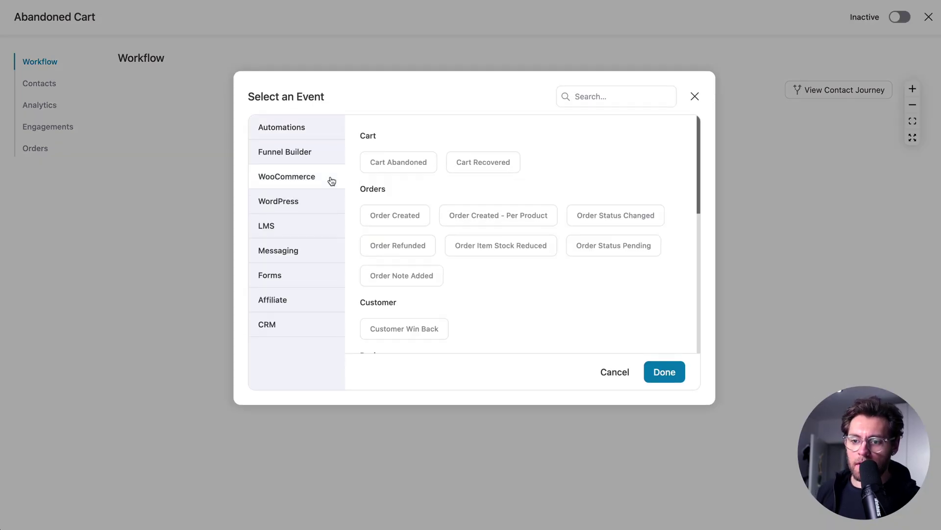
pyautogui.click(414, 330)
pyautogui.click(668, 371)
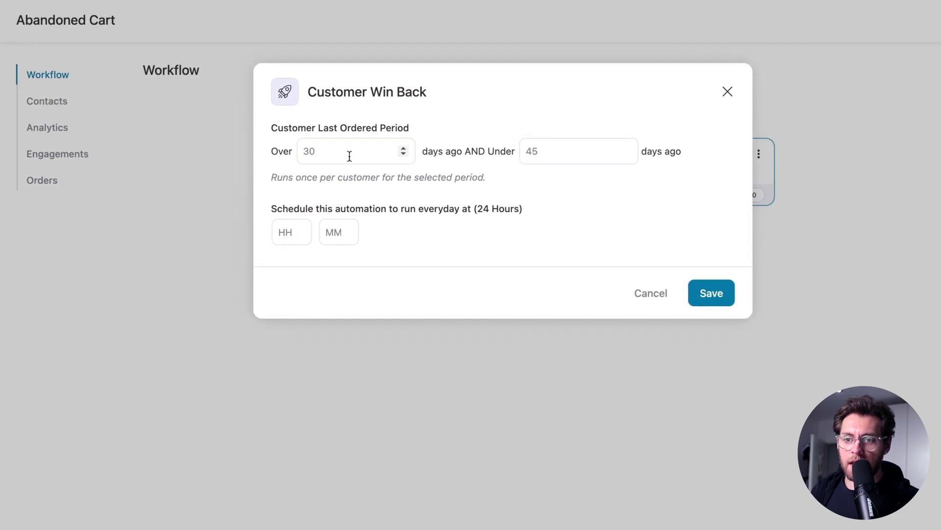
# Limit the win-back window to last orders over 60 and under 70 days, and save.
pyautogui.click(347, 152)
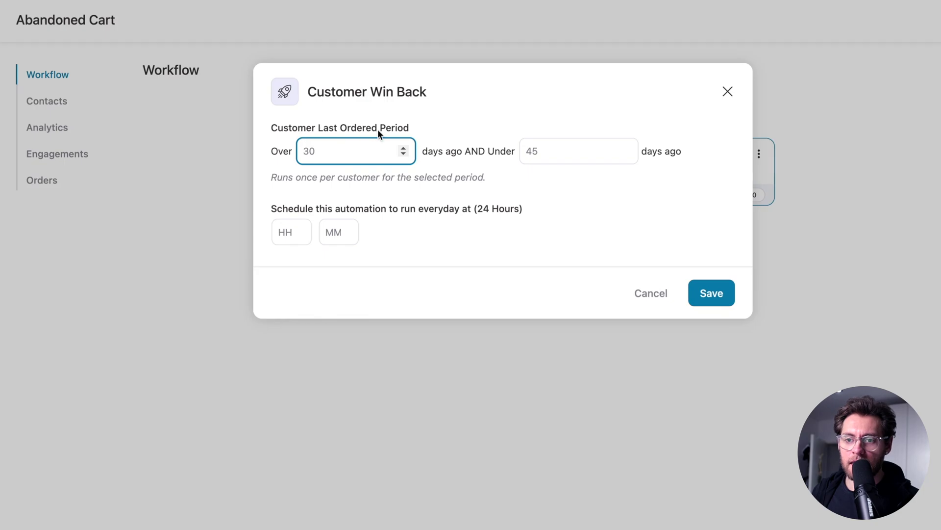
pyautogui.write('60')
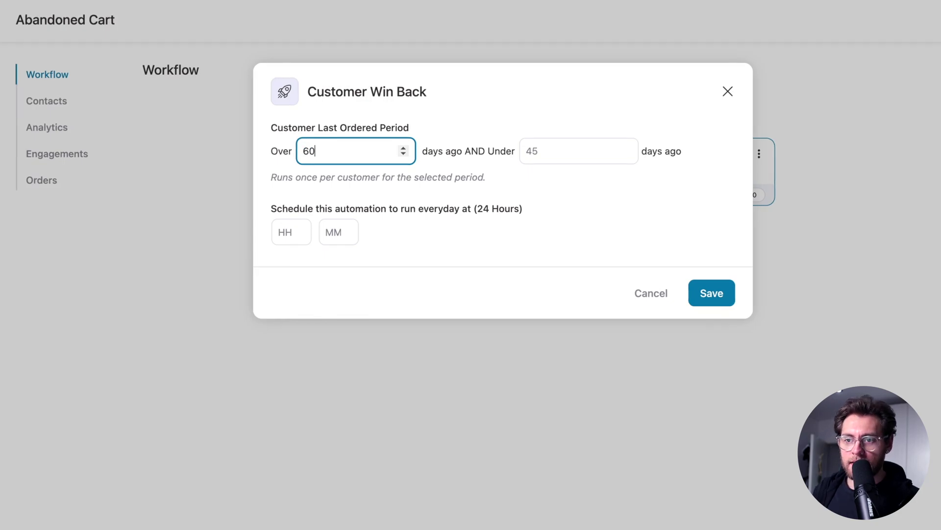
pyautogui.click(558, 153)
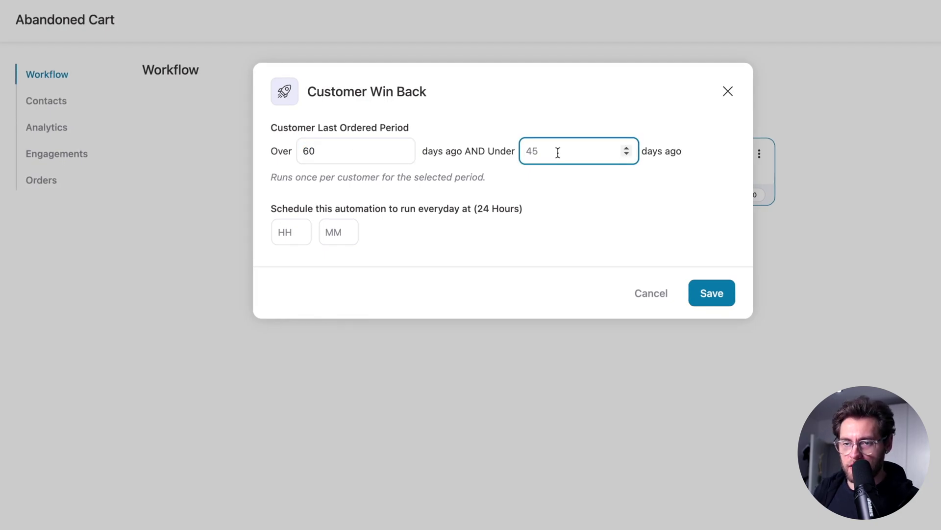
pyautogui.write('70')
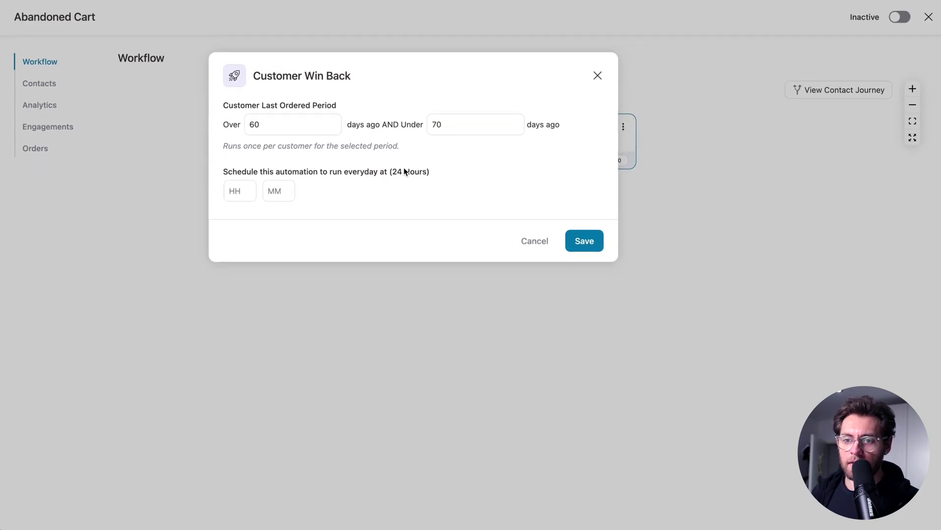
pyautogui.click(588, 242)
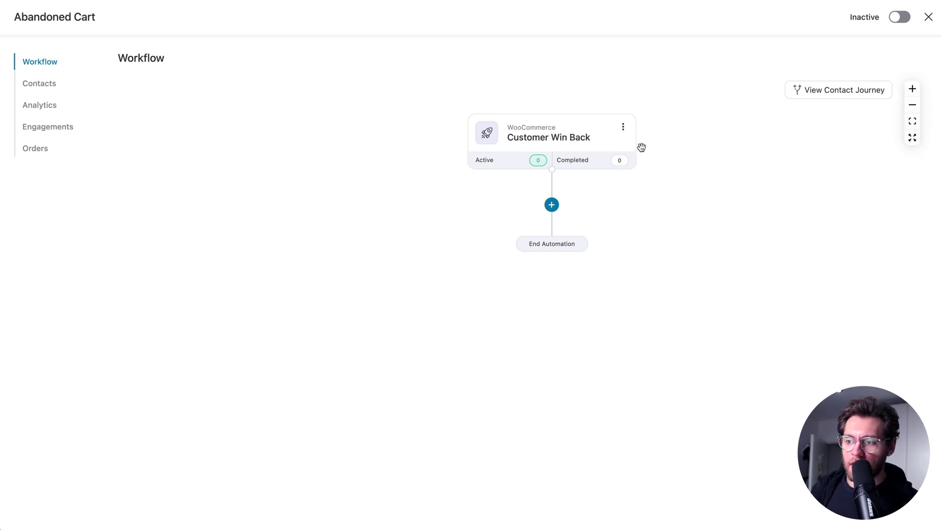
# Change the trigger event to Cart Abandoned, allow contacts to run Multiple Times, and save.
pyautogui.click(623, 127)
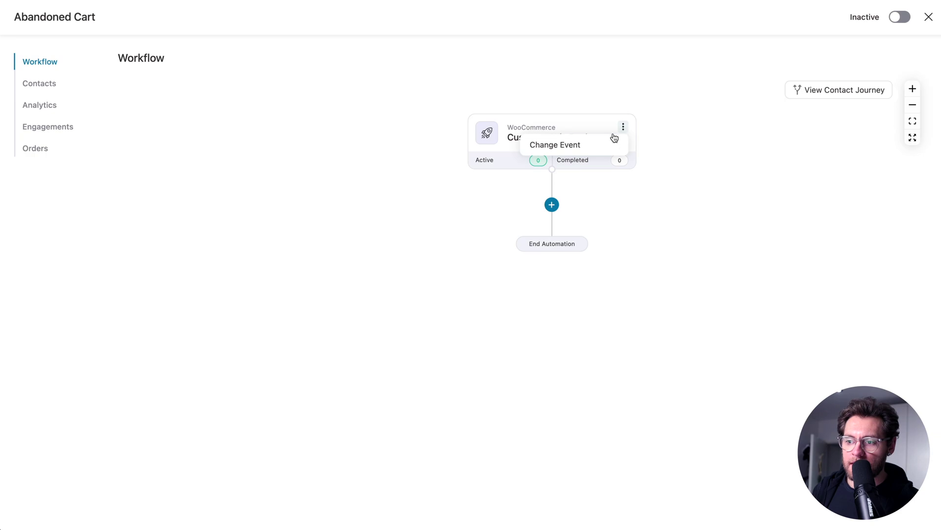
pyautogui.click(571, 146)
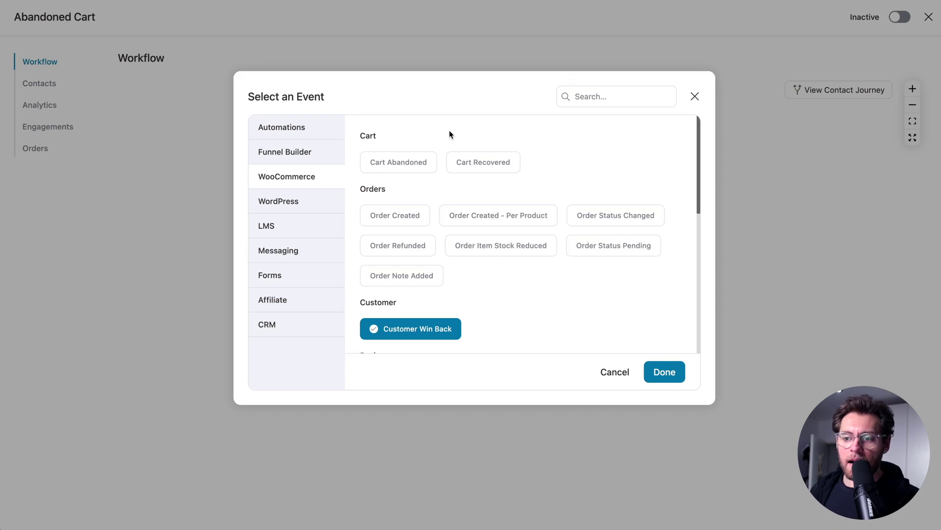
pyautogui.click(397, 164)
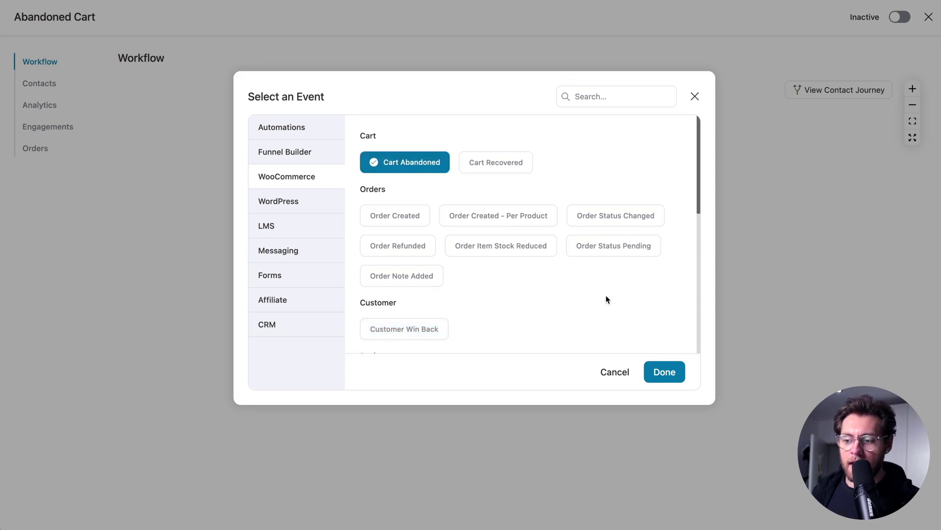
pyautogui.click(662, 372)
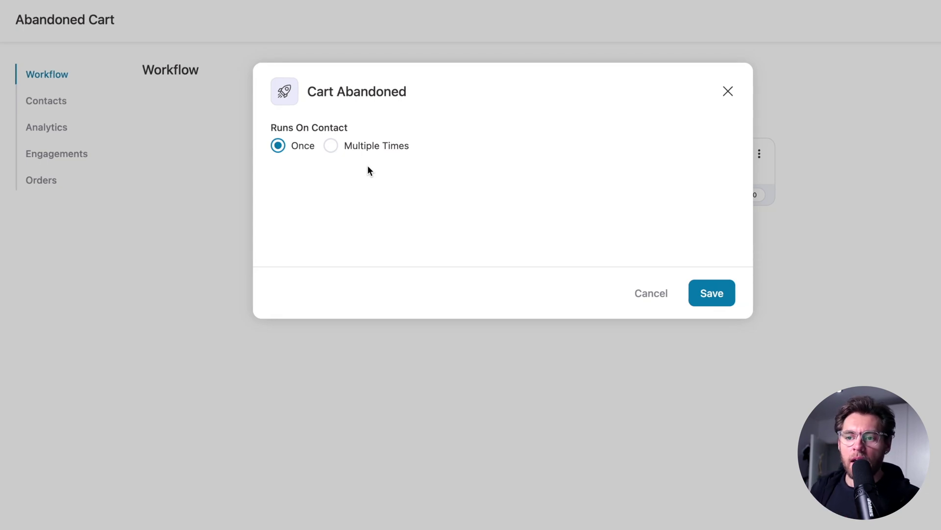
pyautogui.click(331, 148)
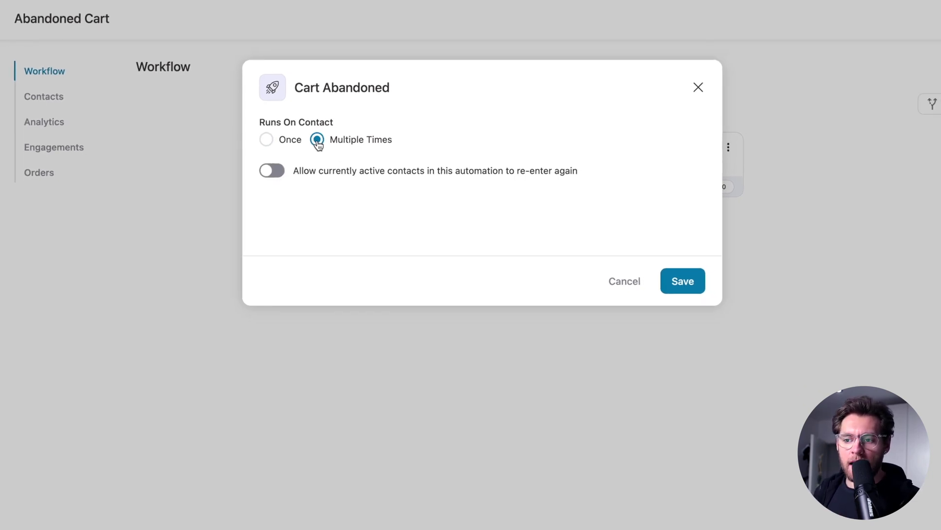
pyautogui.click(715, 292)
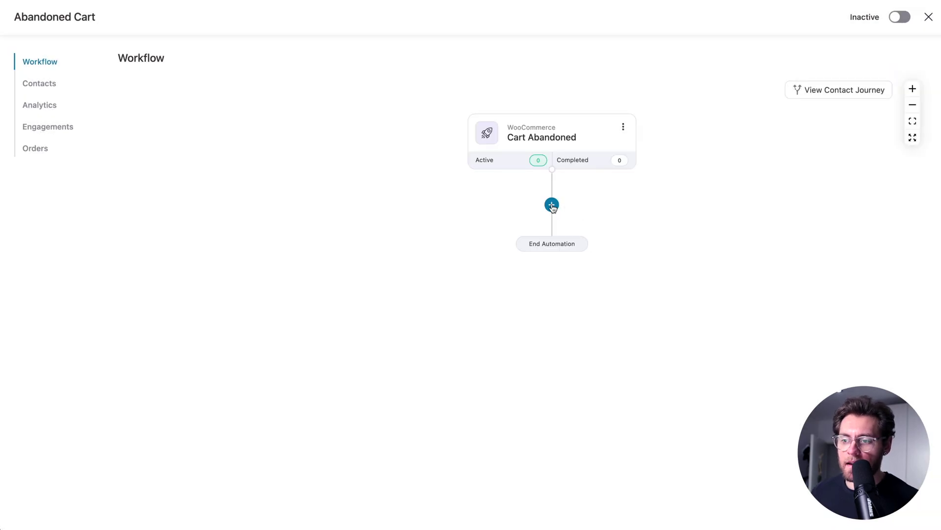
# Add an action step after Cart Abandoned and browse the email, Automations, WordPress and WooCommerce actions.
pyautogui.click(552, 205)
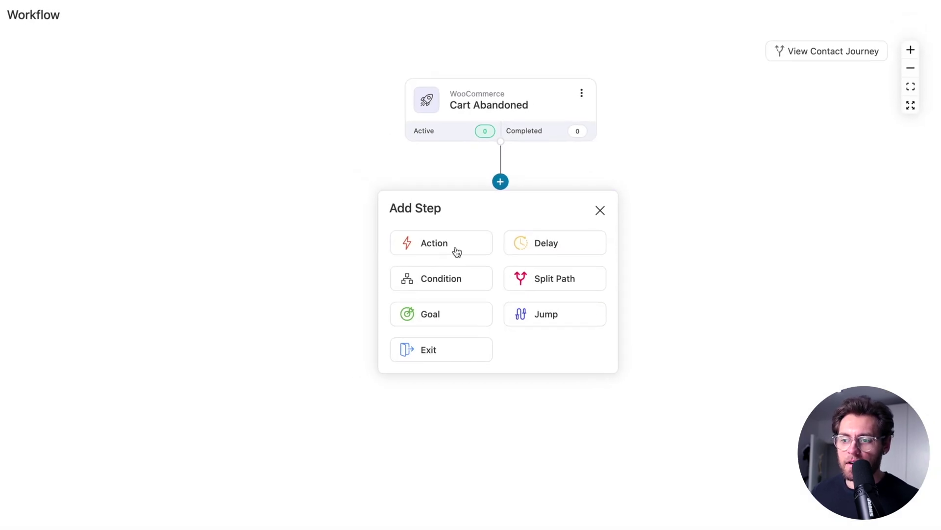
pyautogui.click(457, 251)
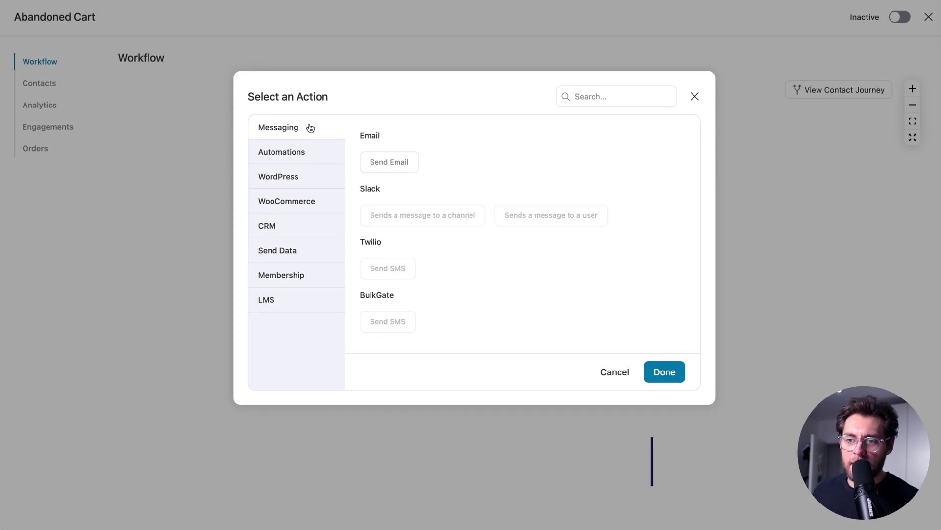
pyautogui.click(394, 165)
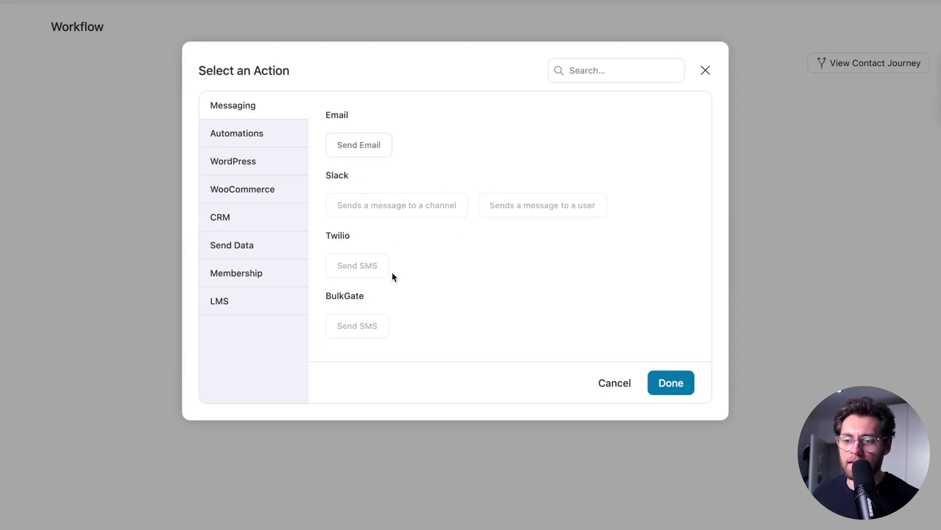
pyautogui.click(273, 139)
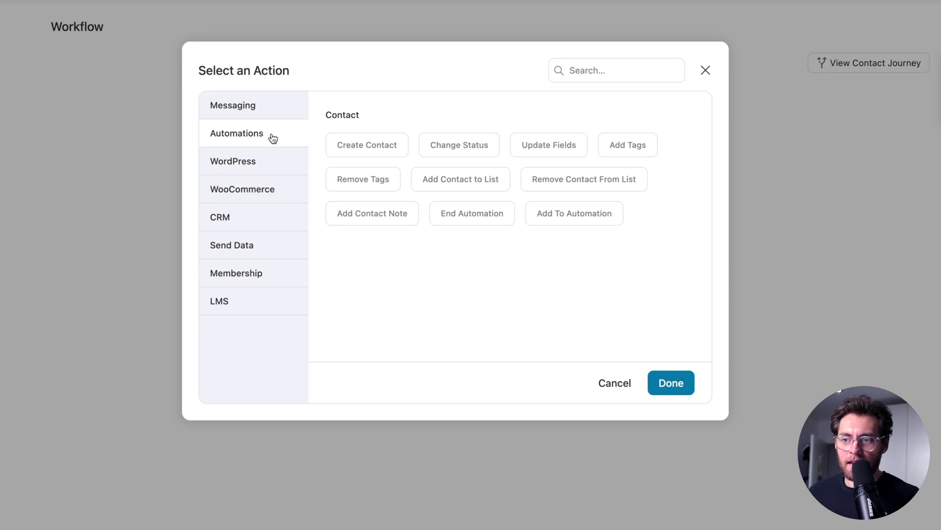
pyautogui.click(267, 164)
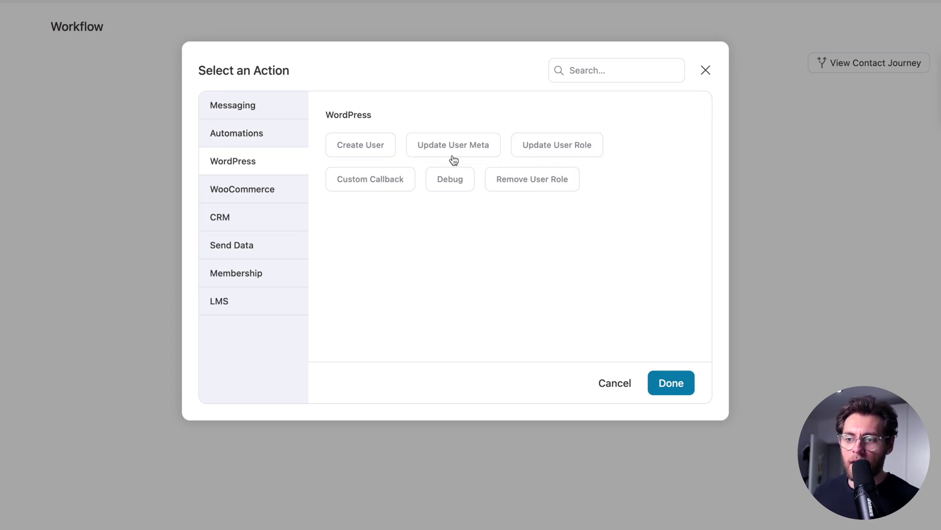
pyautogui.click(273, 197)
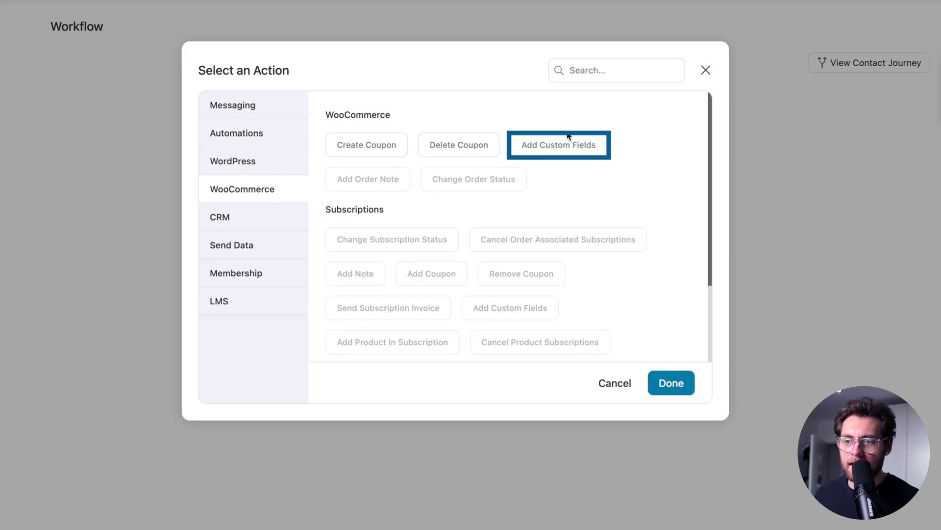
# Browse the CRM, Send Data, Membership and LearnDash LMS action categories in the action picker.
pyautogui.scroll(-4, 671, 217)
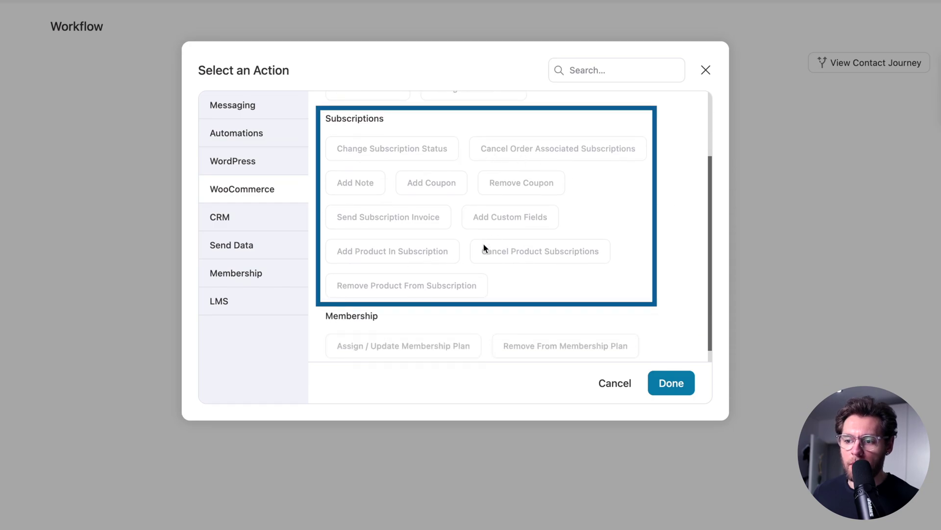
pyautogui.scroll(-1, 621, 244)
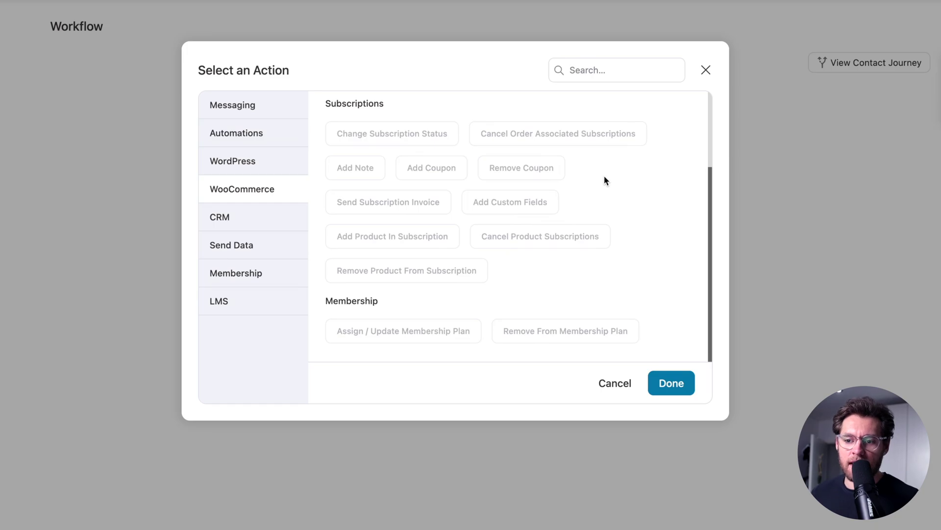
pyautogui.click(242, 227)
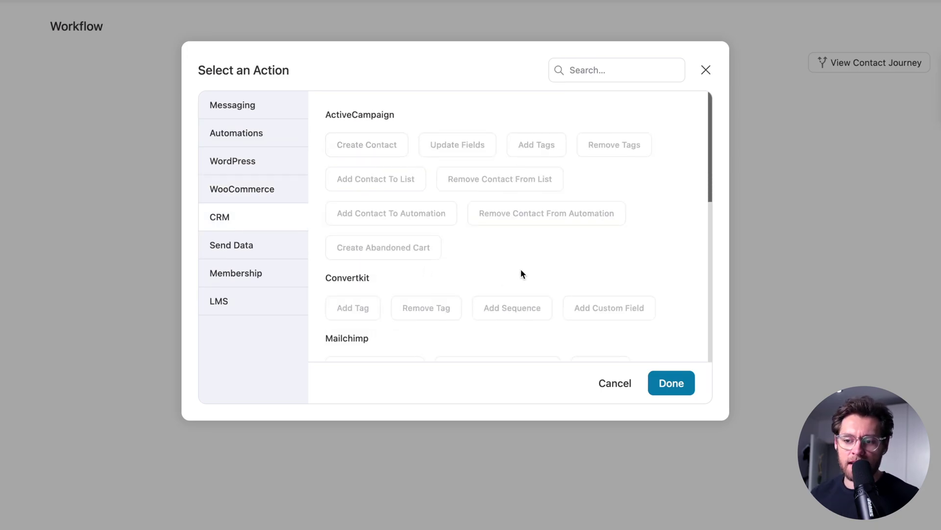
pyautogui.scroll(-5, 520, 269)
pyautogui.scroll(5, 520, 269)
pyautogui.click(272, 255)
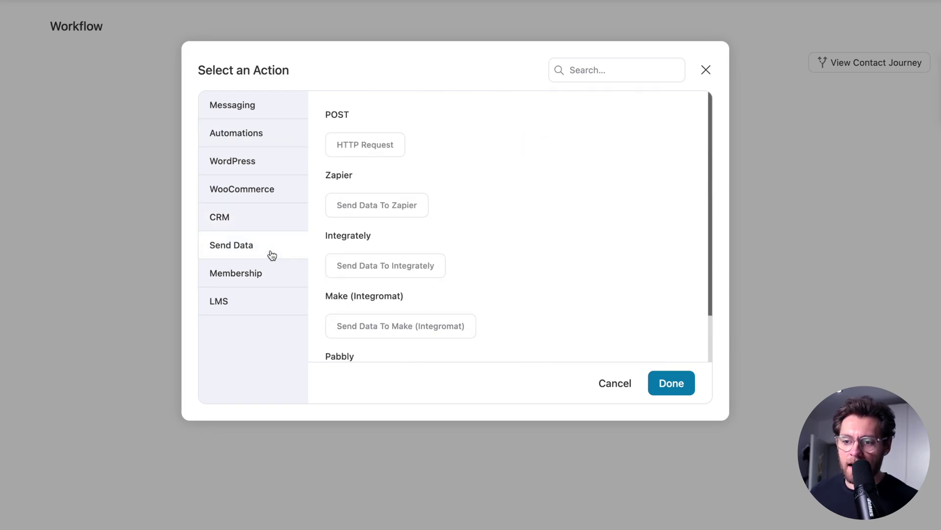
pyautogui.scroll(-3, 661, 202)
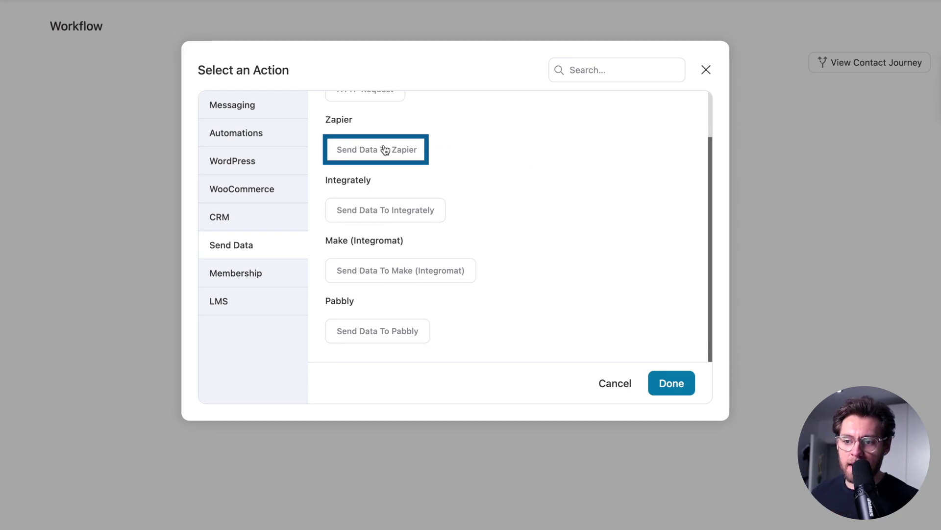
pyautogui.scroll(3, 319, 235)
pyautogui.click(295, 274)
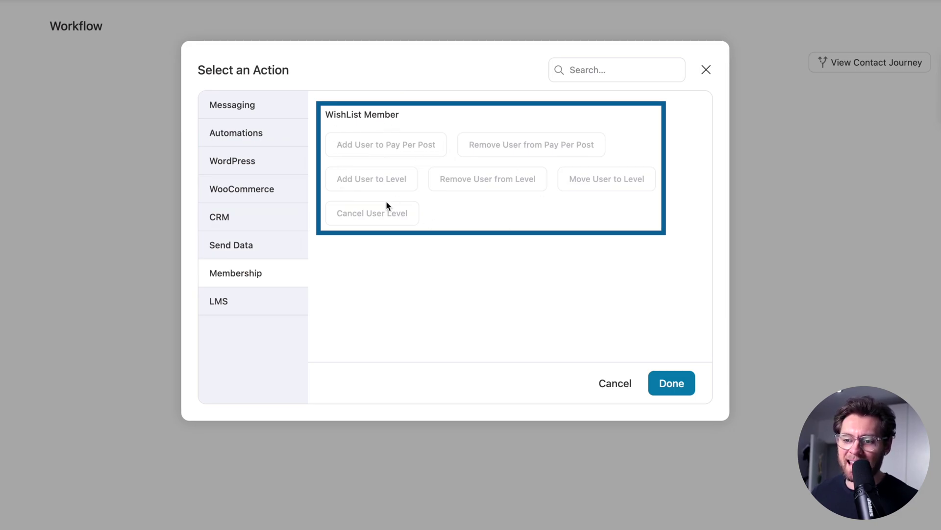
pyautogui.click(265, 308)
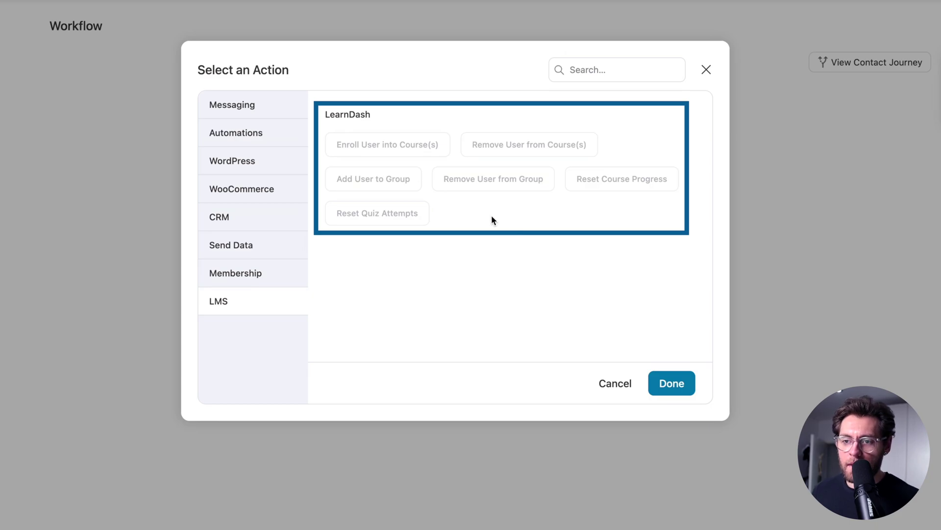
# Add a Send Email action with the subject "Your Cart is expiring - Hurry!".
pyautogui.click(253, 108)
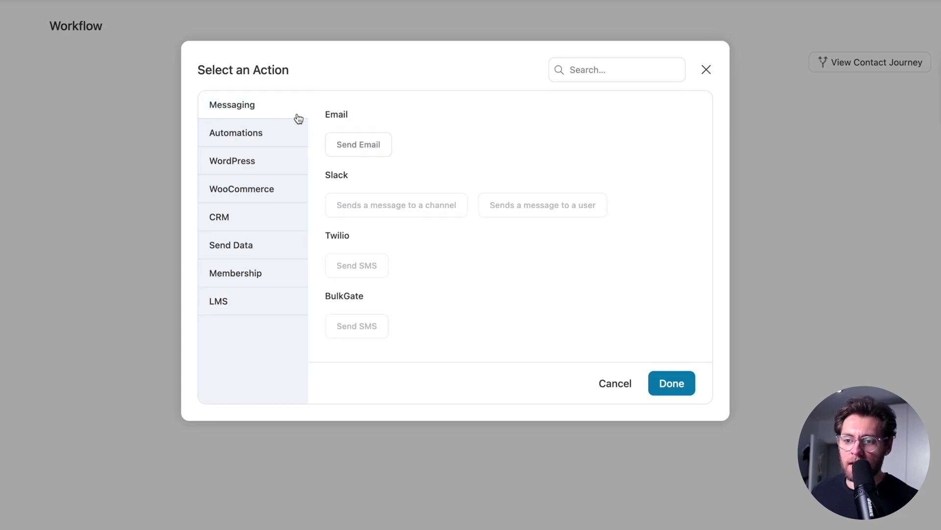
pyautogui.click(359, 145)
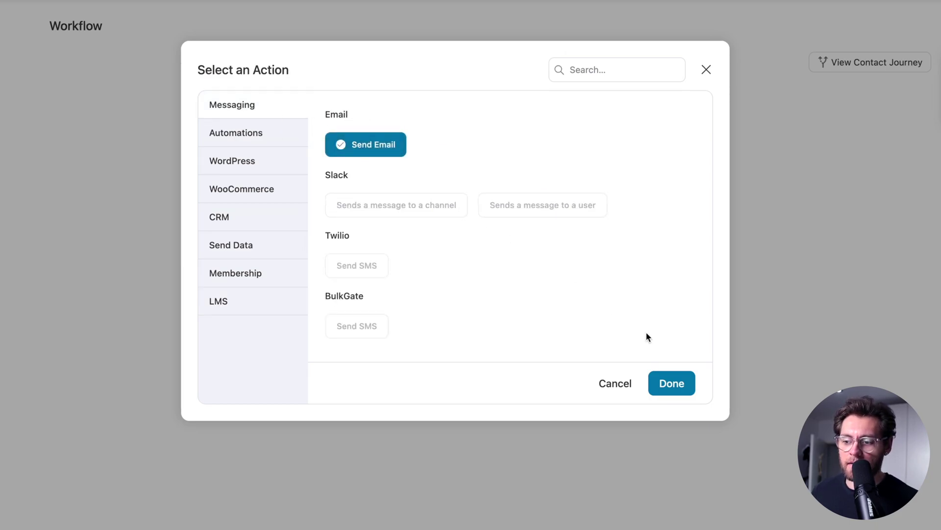
pyautogui.click(672, 383)
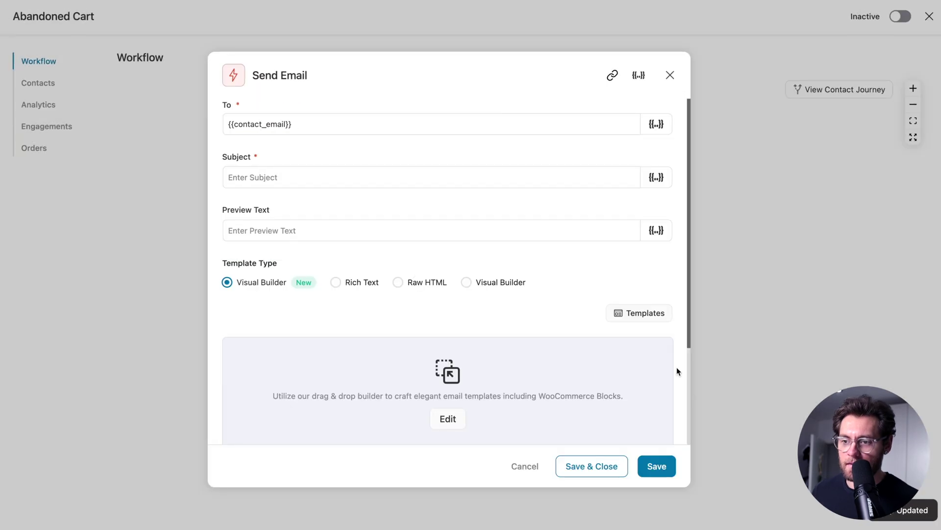
pyautogui.click(389, 182)
pyautogui.write('Your Cart is expiring - Hurry!')
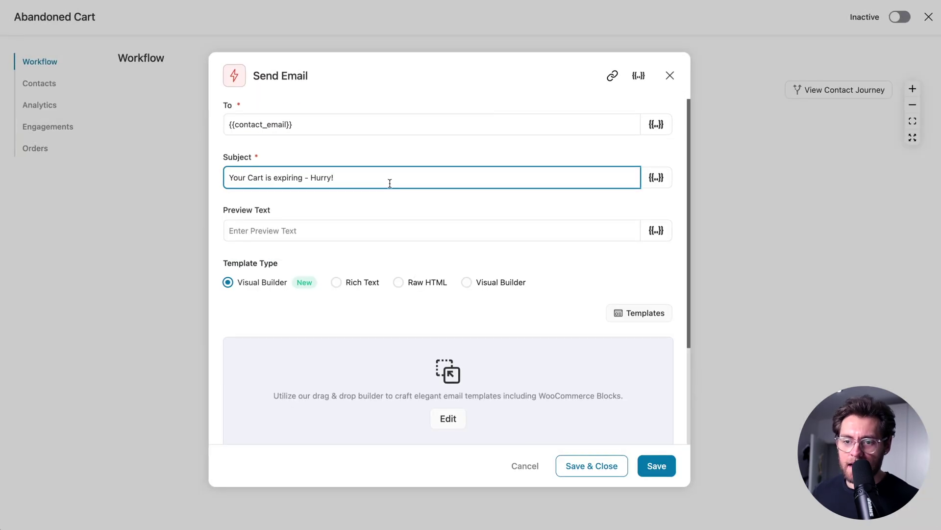
pyautogui.scroll(-5, 390, 183)
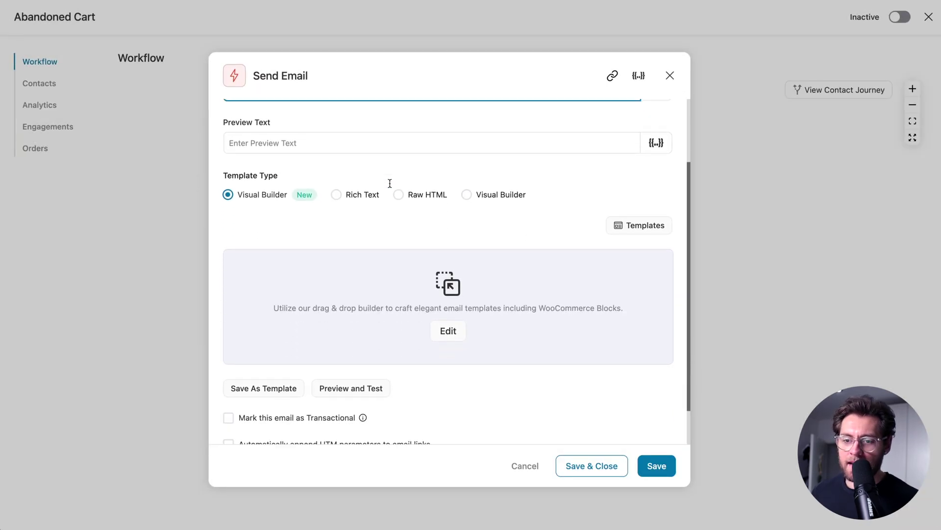
# Import the Abandoned Cart 1 template as the email body and save the design.
pyautogui.click(436, 314)
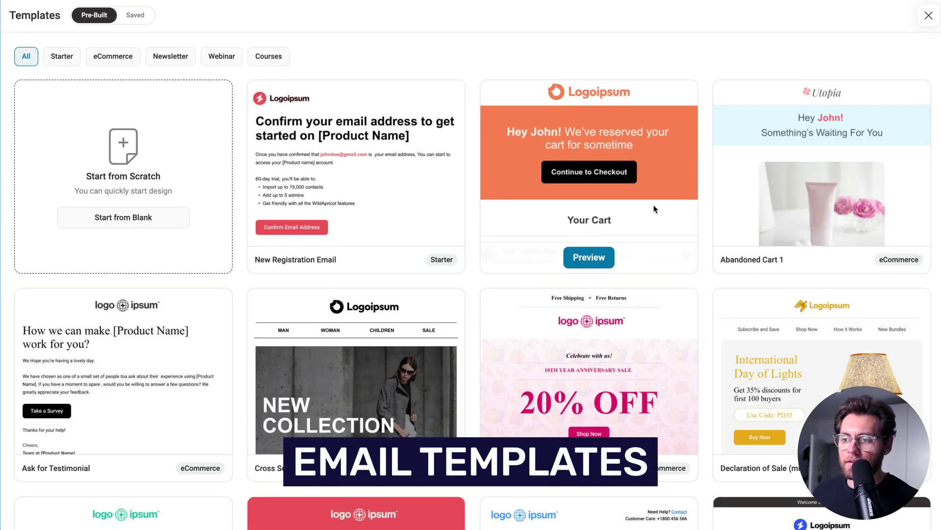
pyautogui.moveTo(786, 177)
pyautogui.click(822, 255)
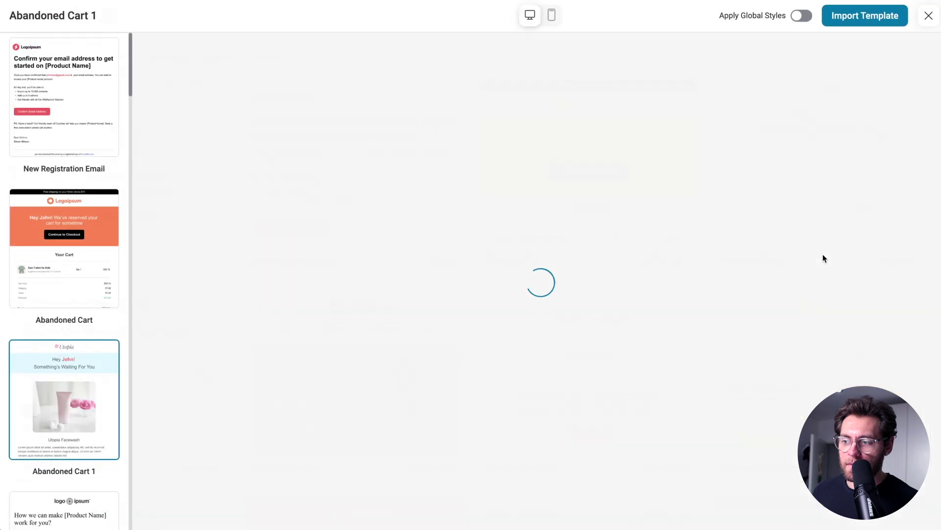
pyautogui.click(848, 23)
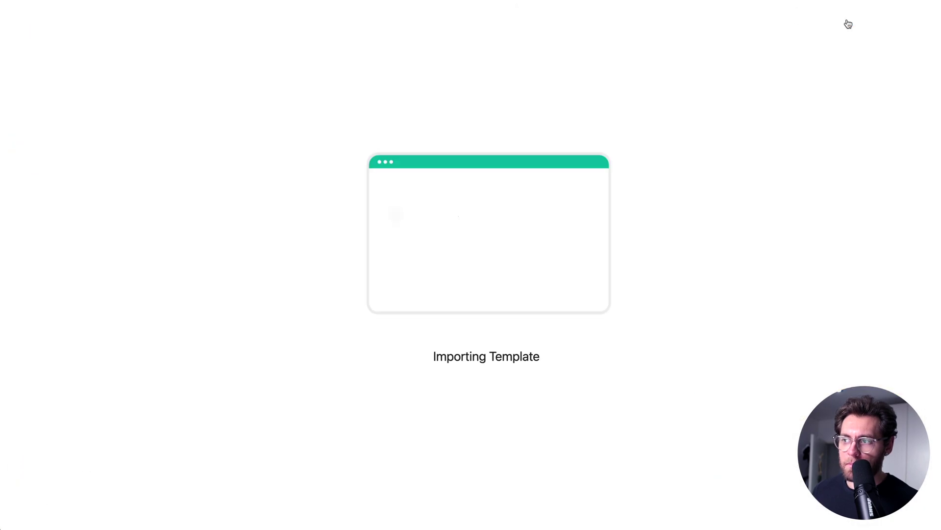
pyautogui.scroll(-5, 295, 156)
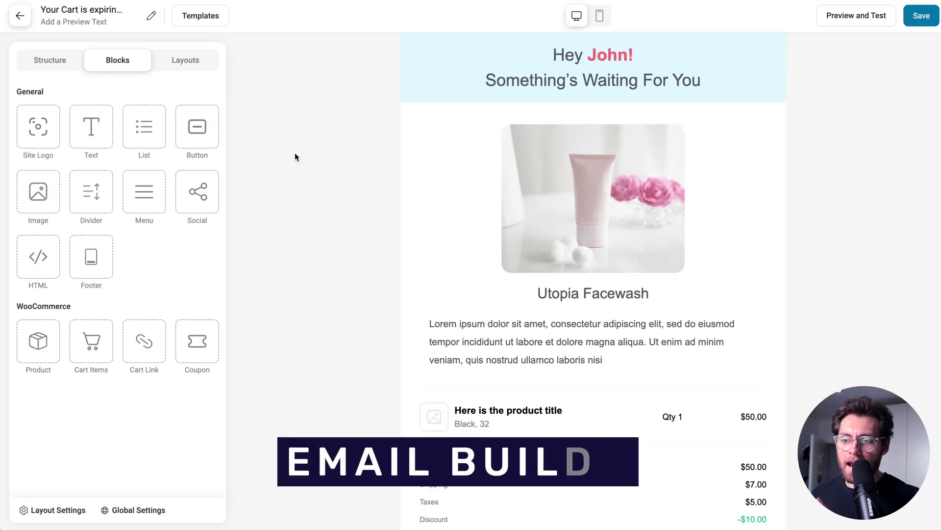
pyautogui.scroll(-8, 295, 156)
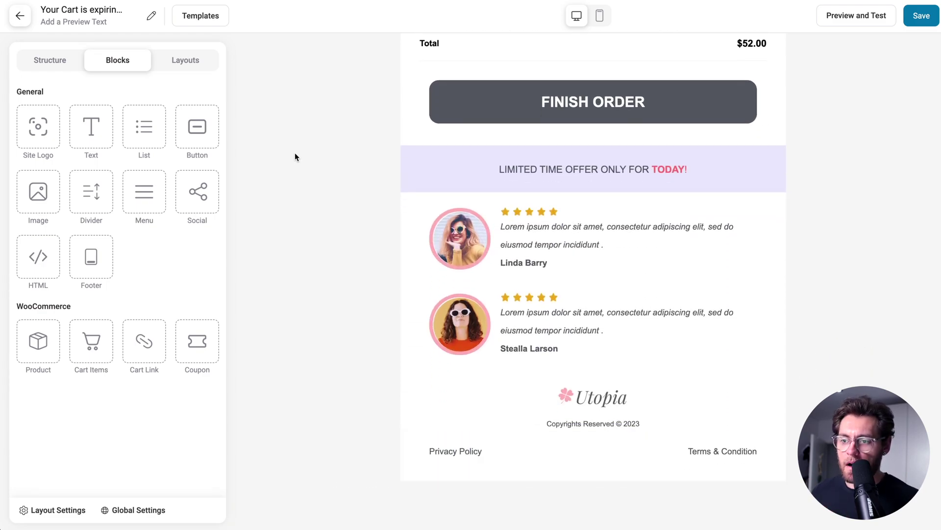
pyautogui.click(921, 16)
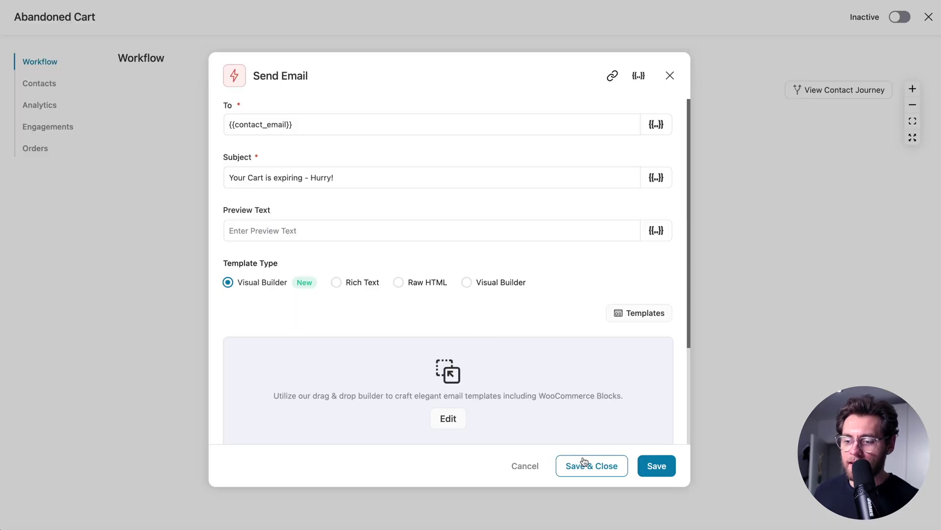
# Save the email step, then copy it and paste the duplicate below as Step 6.
pyautogui.click(584, 461)
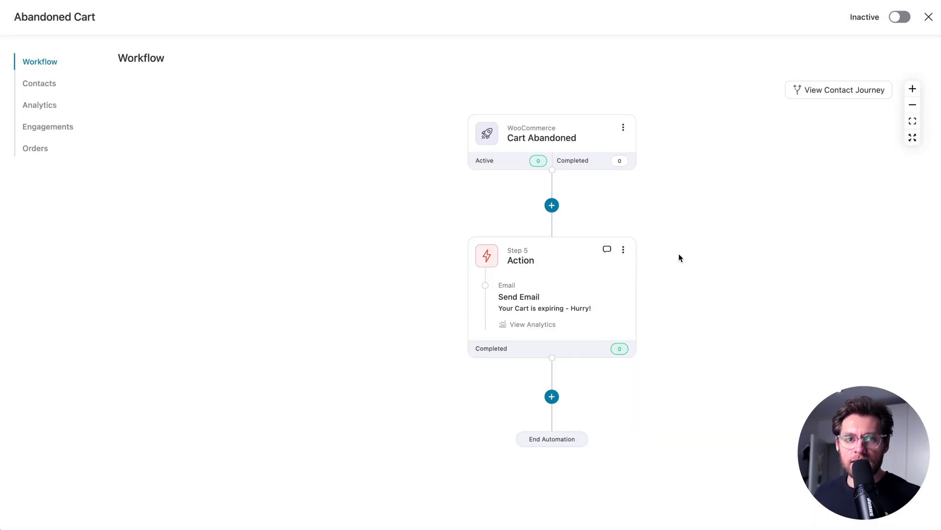
pyautogui.click(623, 250)
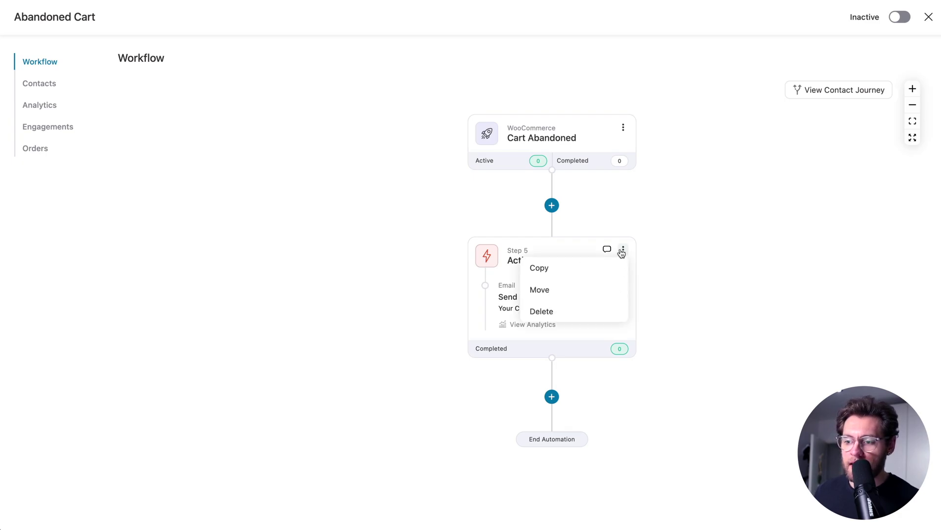
pyautogui.click(594, 267)
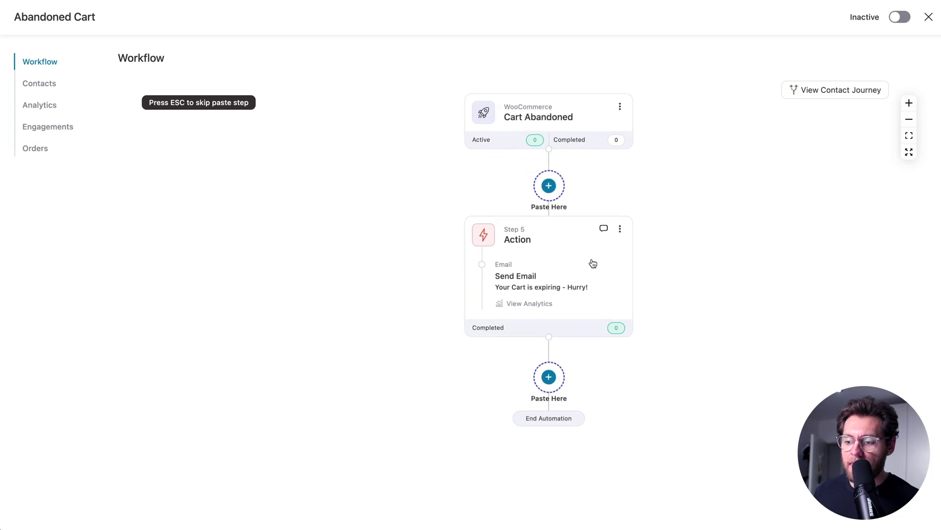
pyautogui.click(549, 377)
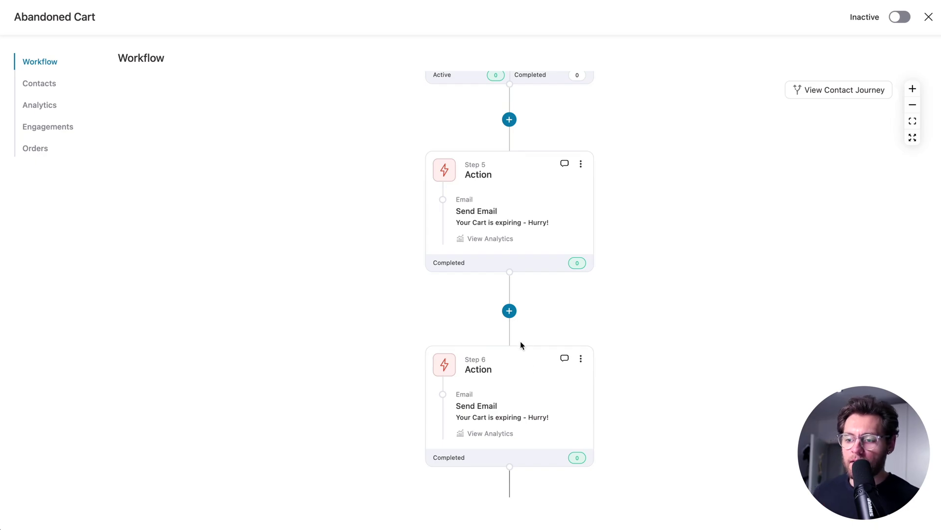
# Insert a Delay step of 1 Day between the two Send Email steps.
pyautogui.click(514, 318)
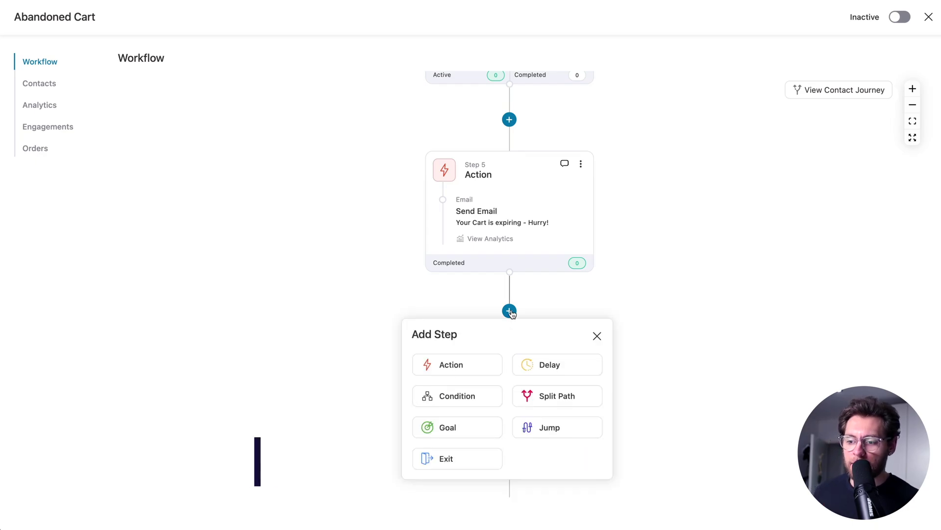
pyautogui.click(553, 366)
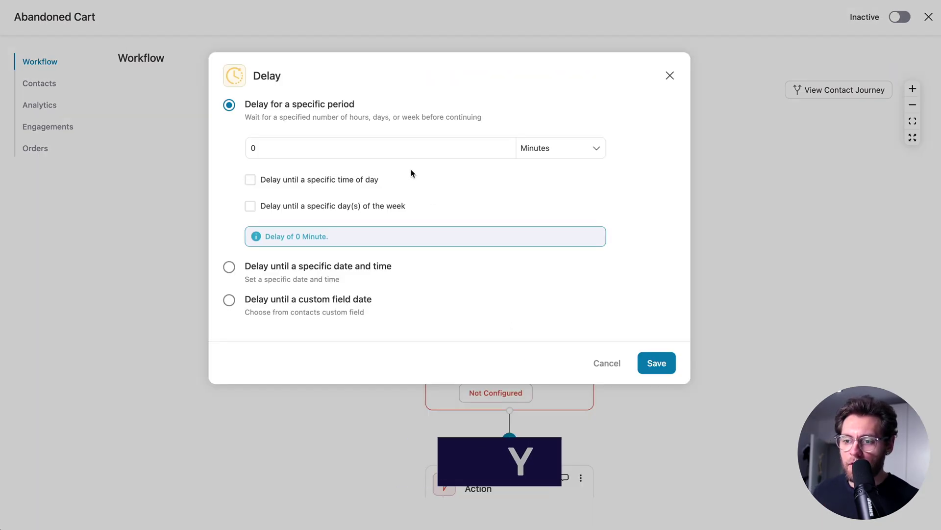
pyautogui.click(396, 148)
pyautogui.press('BackSpace')
pyautogui.write('1')
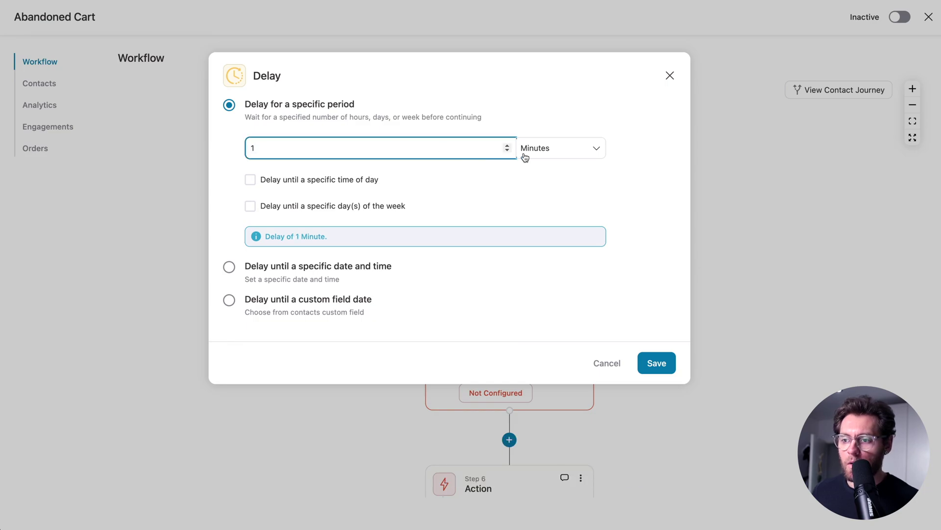
pyautogui.click(527, 157)
pyautogui.click(537, 175)
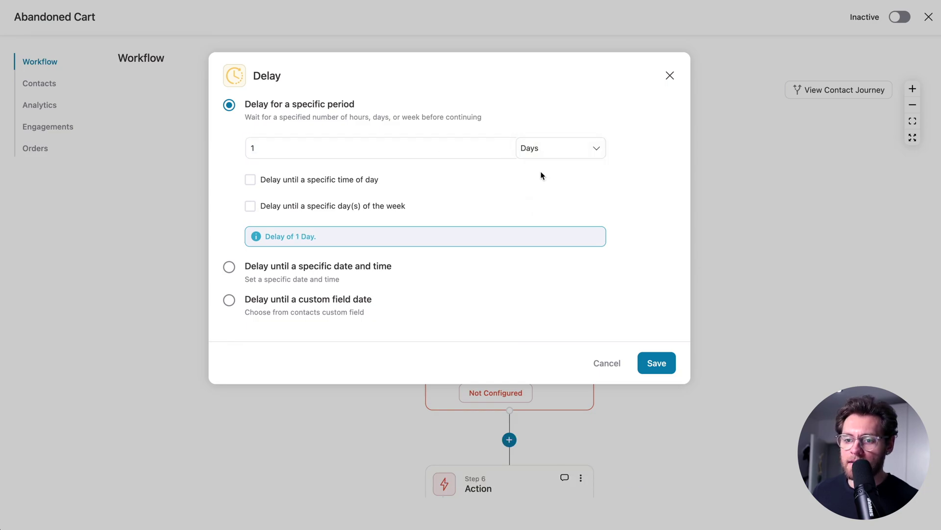
pyautogui.click(539, 190)
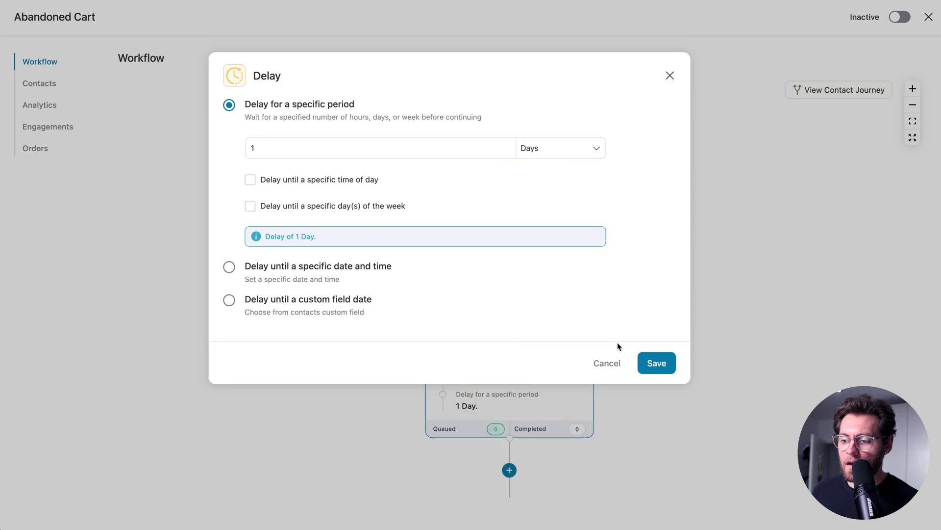
pyautogui.click(652, 363)
# Add a Condition after the Cart Abandoned trigger checking Cart Total is greater than 100.
pyautogui.scroll(3, 496, 193)
pyautogui.click(488, 190)
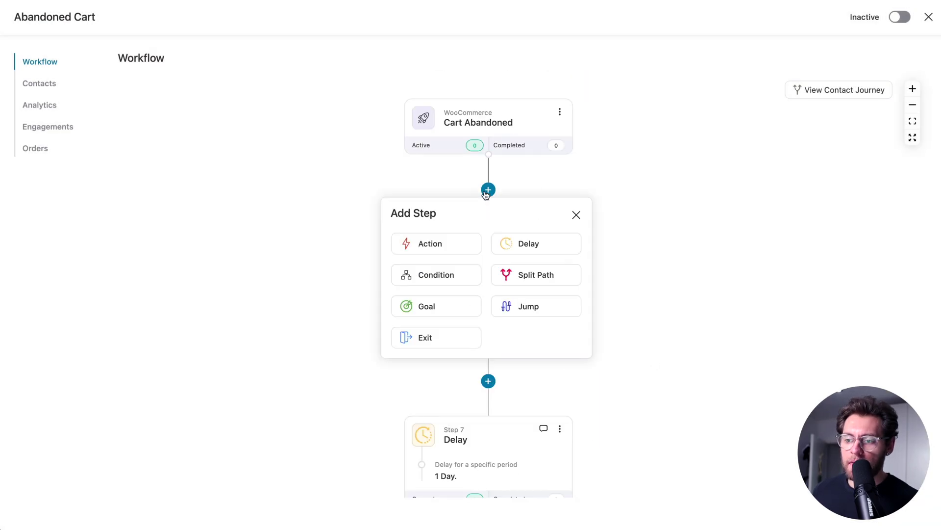
pyautogui.click(442, 274)
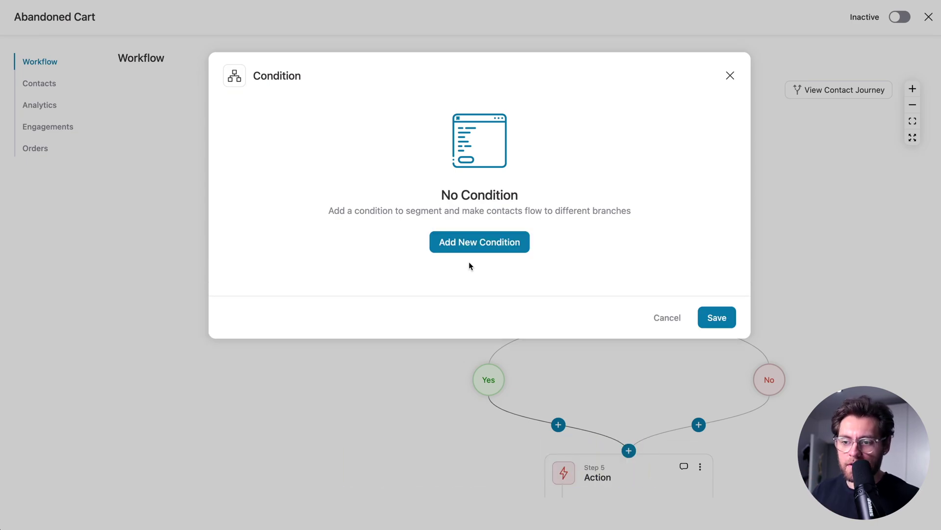
pyautogui.click(502, 242)
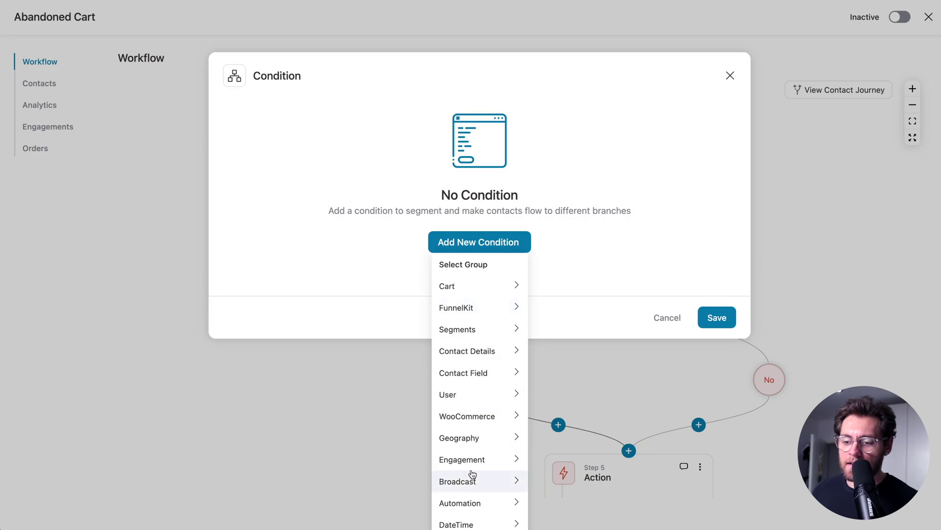
pyautogui.click(487, 289)
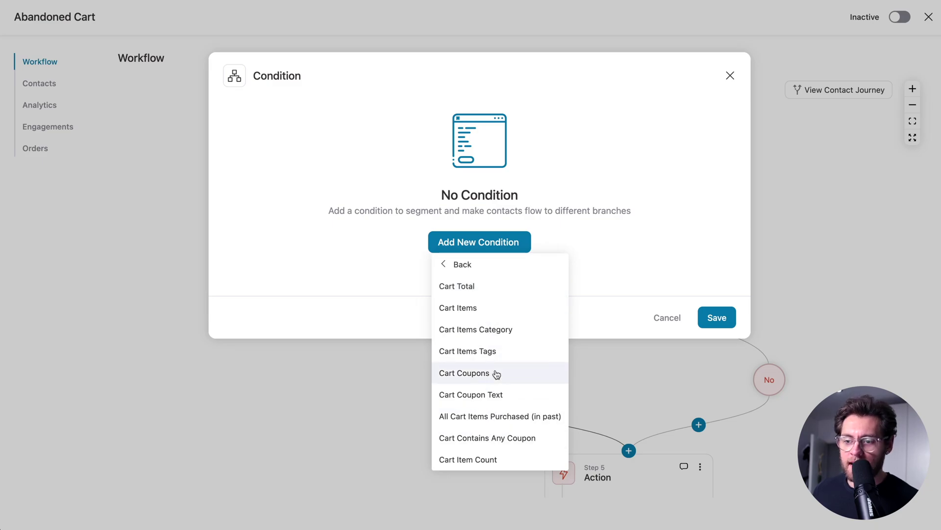
pyautogui.click(495, 288)
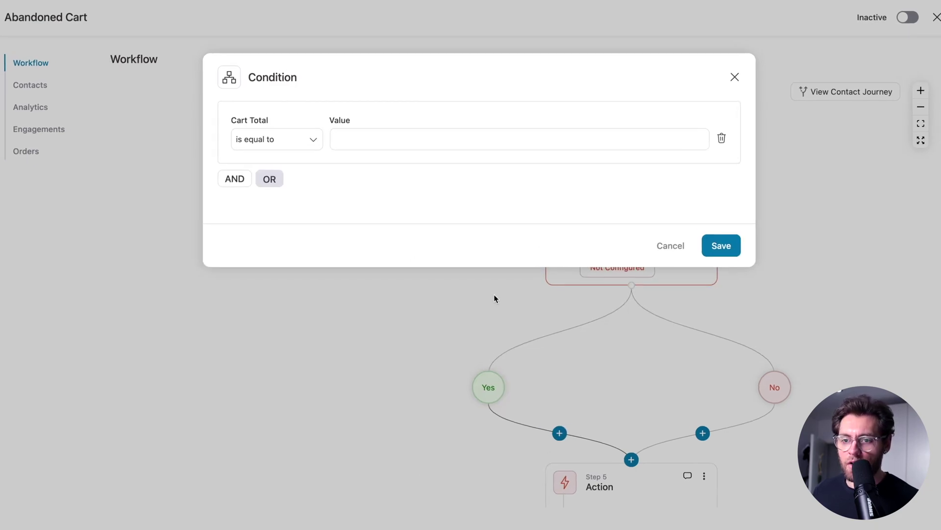
pyautogui.click(289, 140)
pyautogui.click(279, 165)
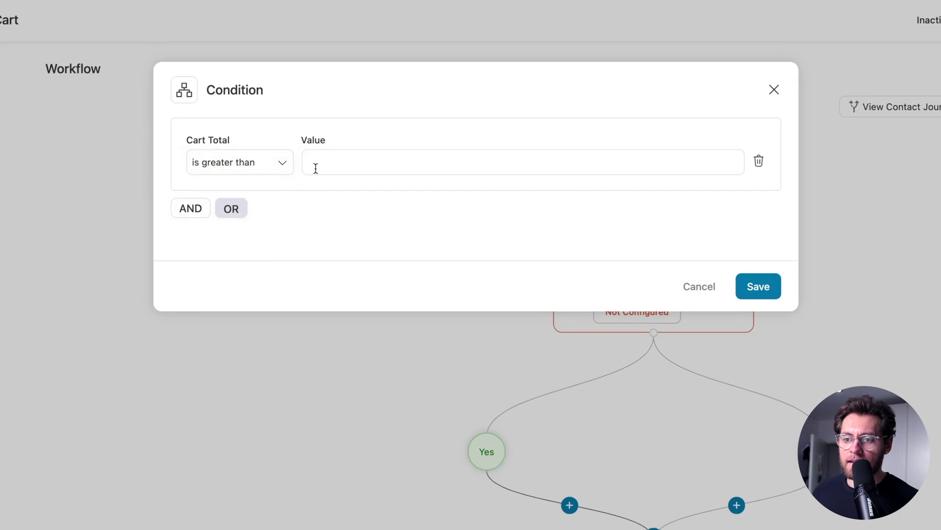
pyautogui.click(319, 166)
pyautogui.write('100')
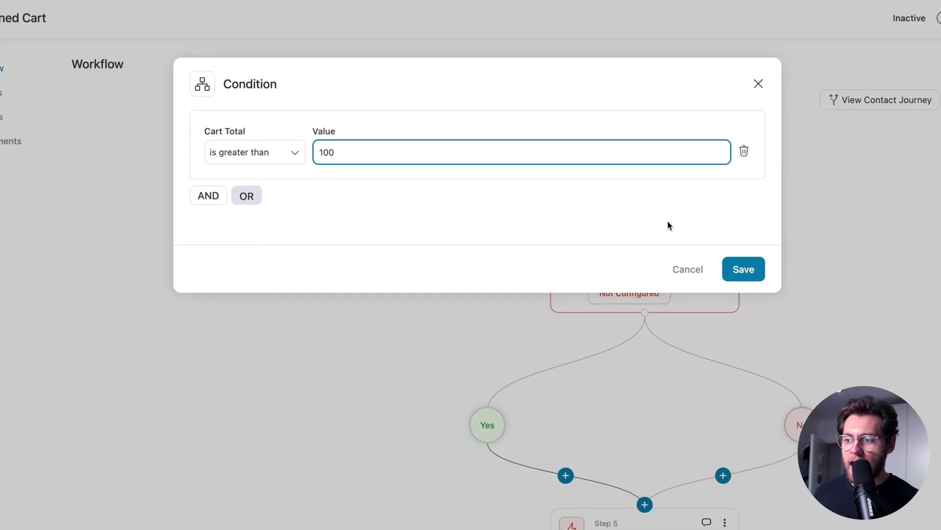
pyautogui.click(743, 268)
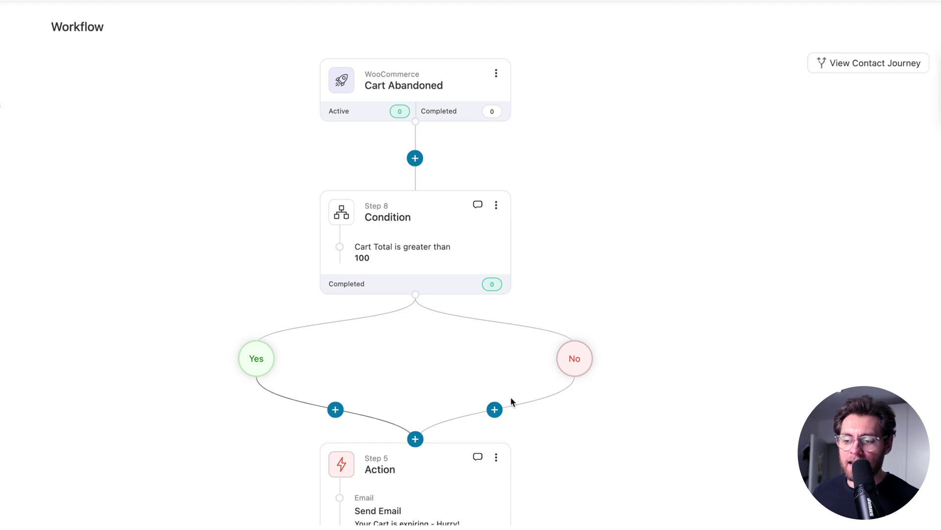
# Add a Split Path step named 'Subject Line test' with 2 paths below the condition.
pyautogui.scroll(-4, 605, 304)
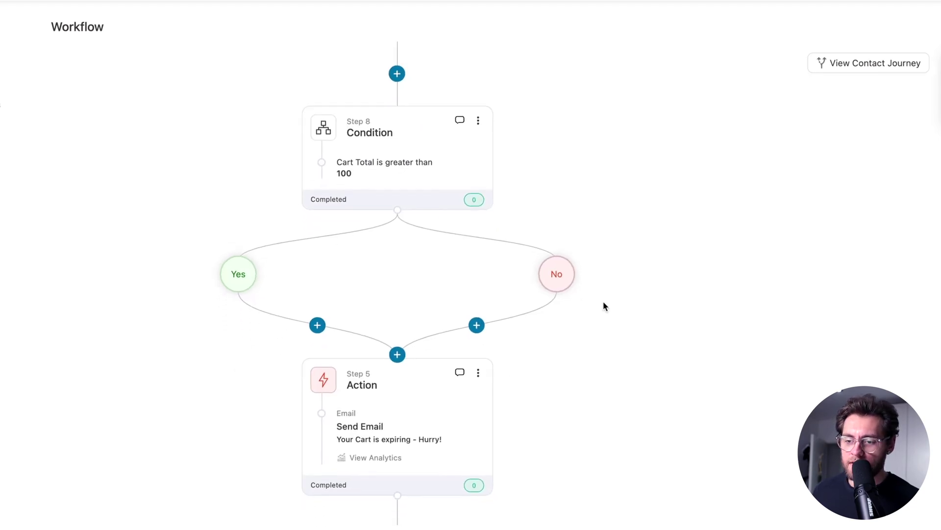
pyautogui.click(399, 340)
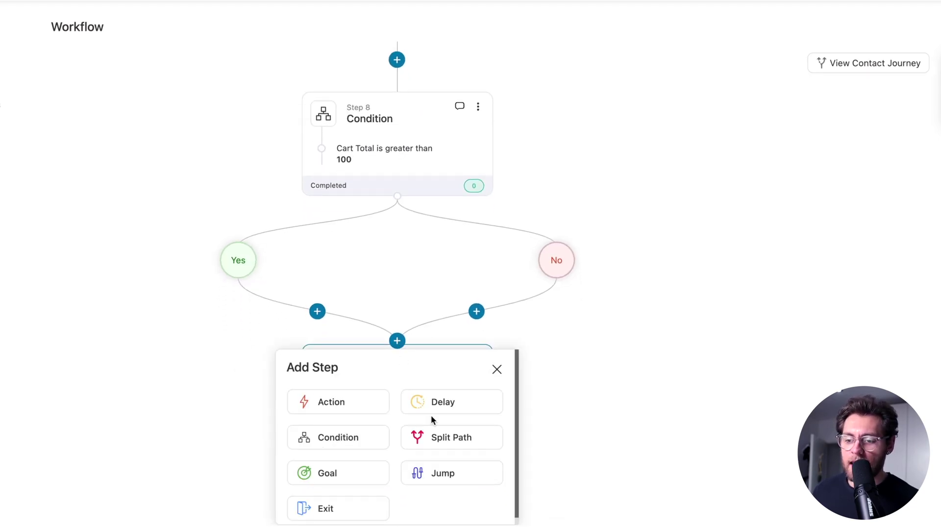
pyautogui.click(442, 436)
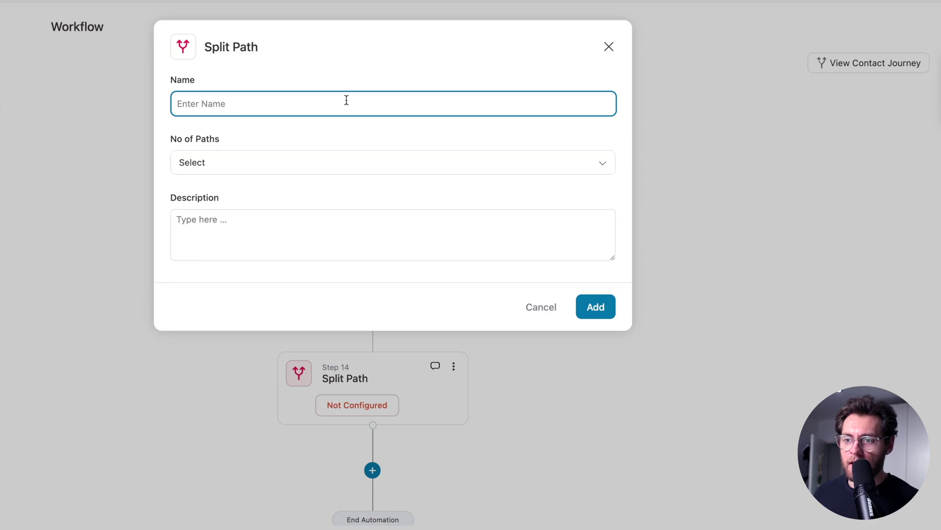
pyautogui.write('Subject Line test')
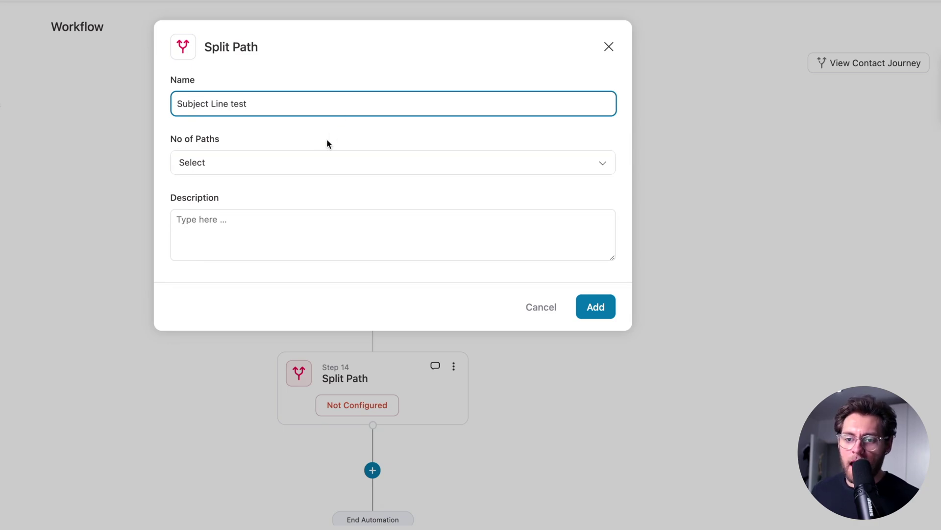
pyautogui.click(317, 165)
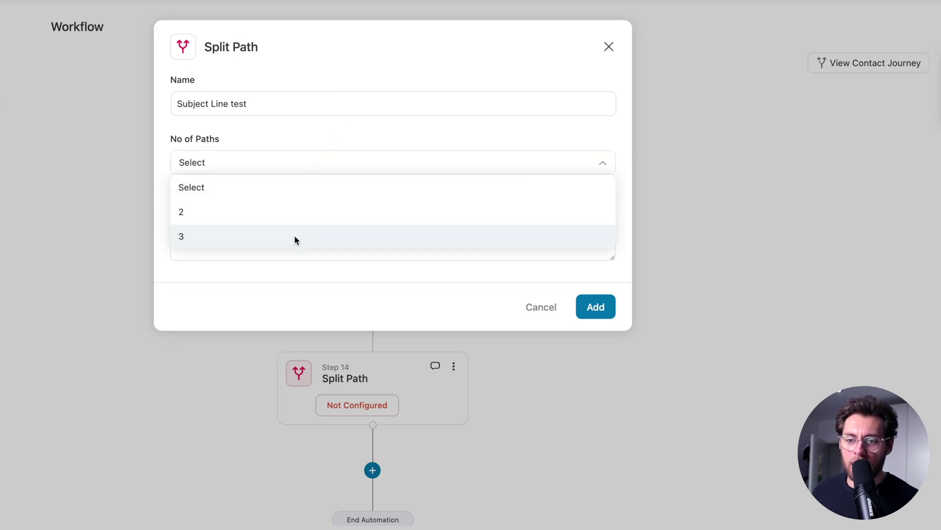
pyautogui.click(300, 213)
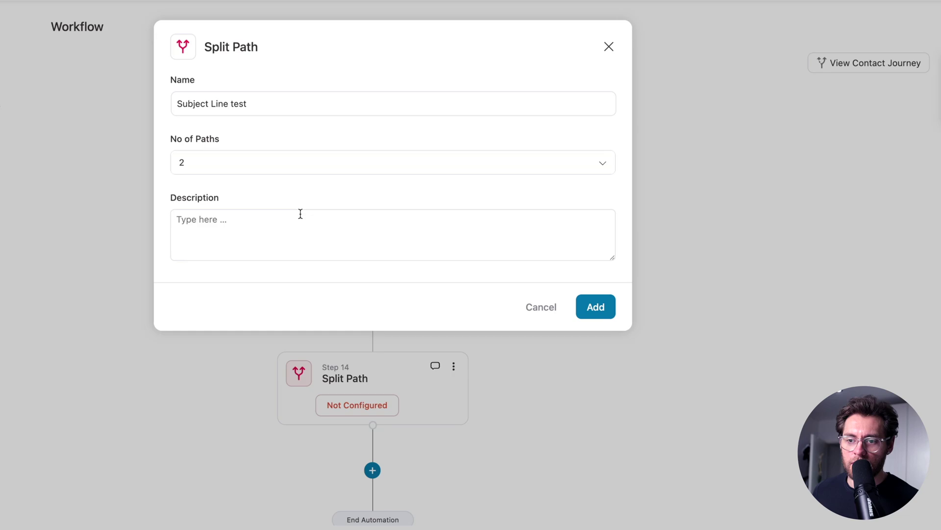
pyautogui.click(264, 225)
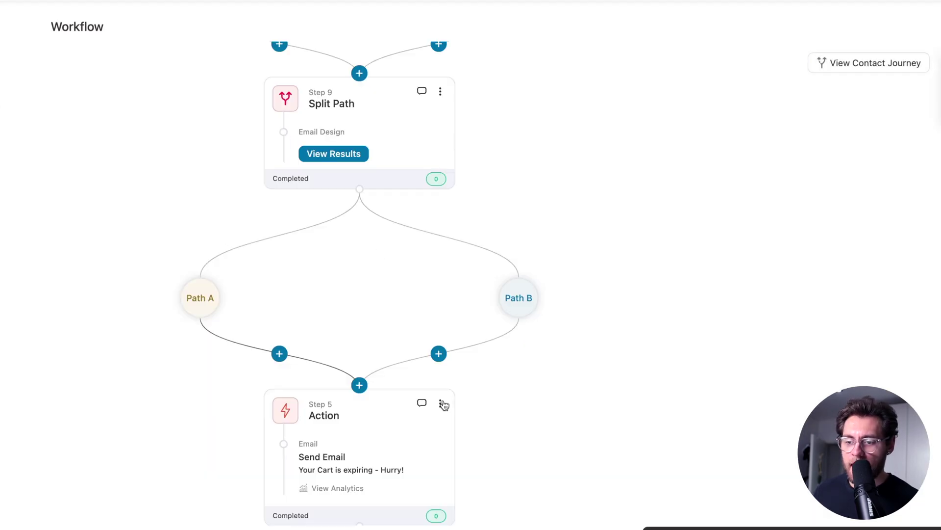
pyautogui.click(441, 403)
# Copy the Send Email step into Path A and Path B, then delete the shared original.
pyautogui.click(401, 423)
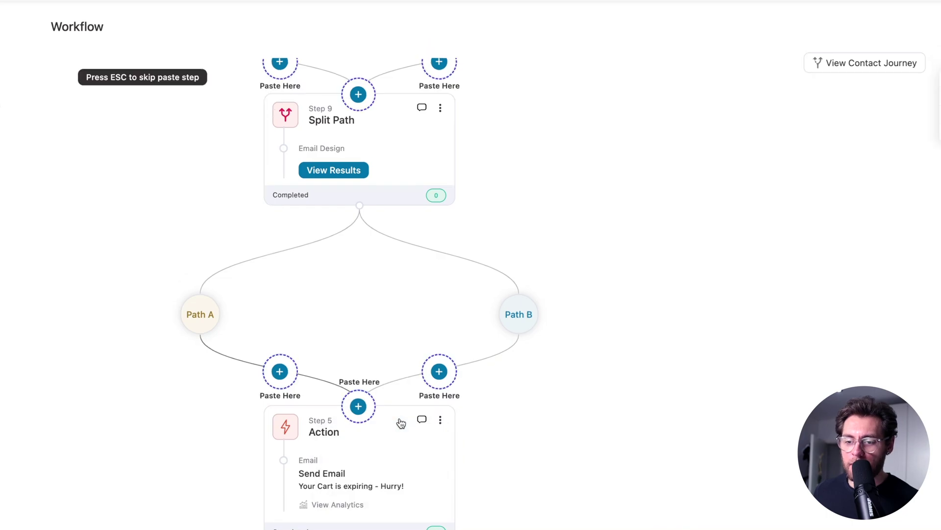
pyautogui.click(280, 372)
pyautogui.scroll(-3, 280, 377)
pyautogui.click(273, 210)
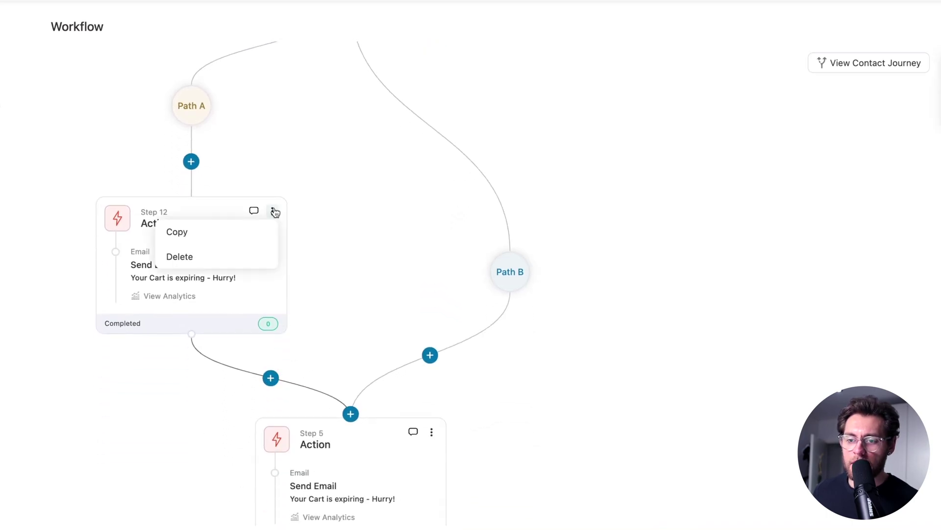
pyautogui.click(259, 230)
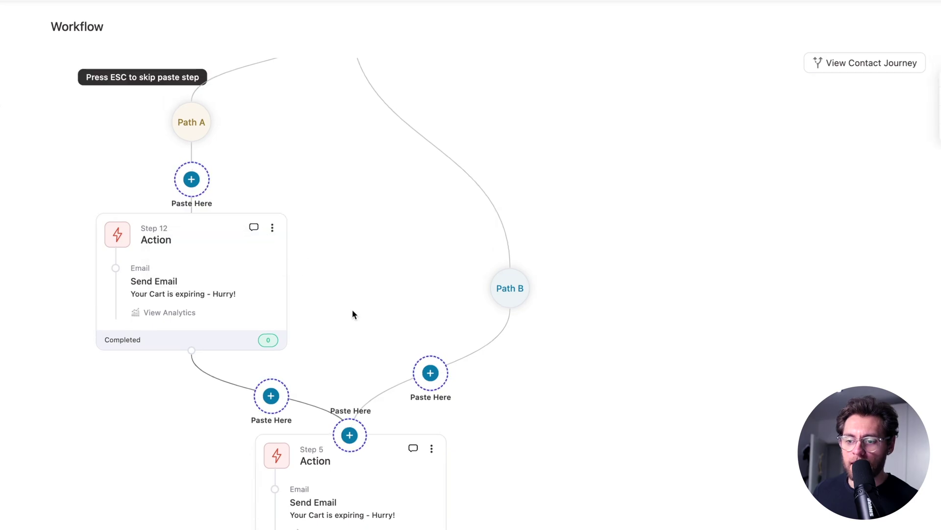
pyautogui.click(432, 374)
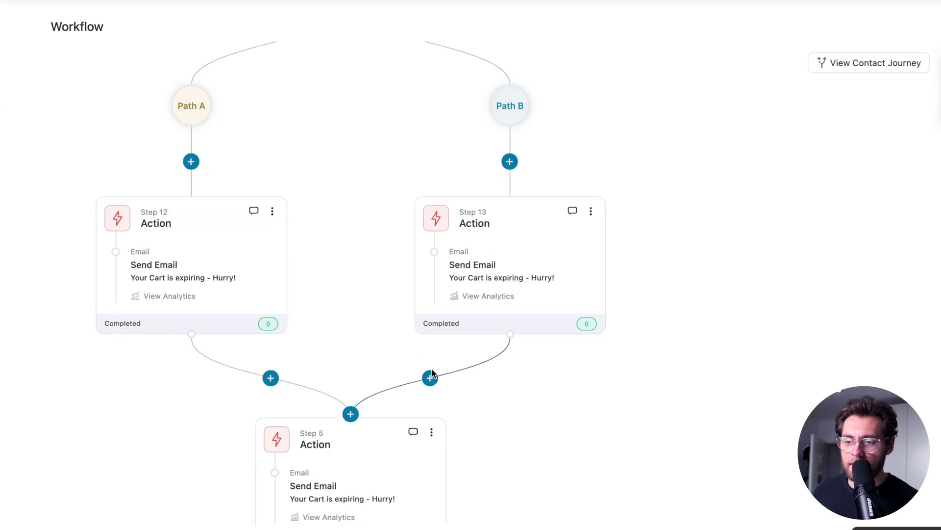
pyautogui.click(431, 432)
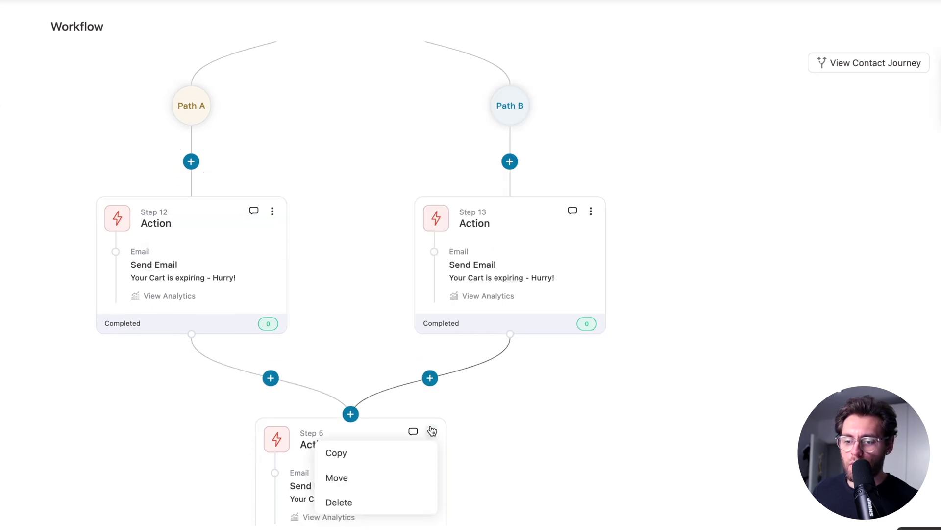
pyautogui.click(386, 501)
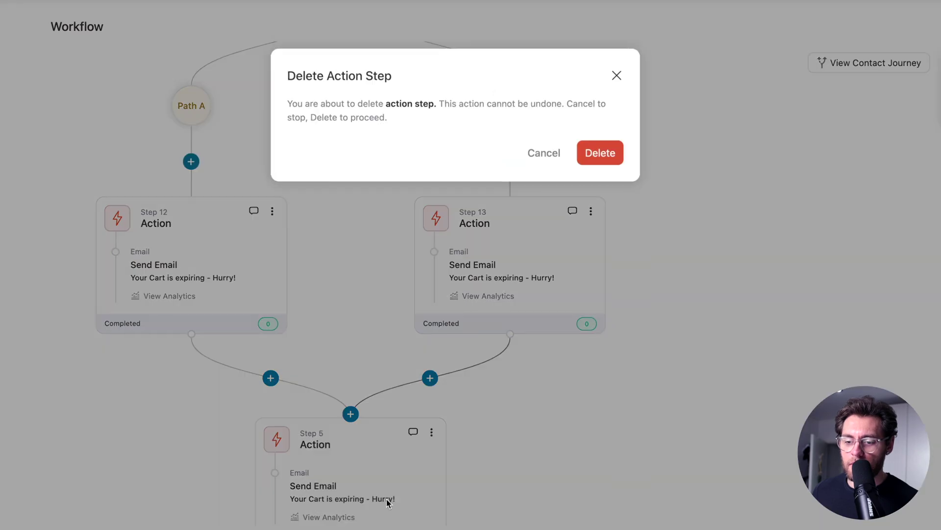
pyautogui.click(593, 142)
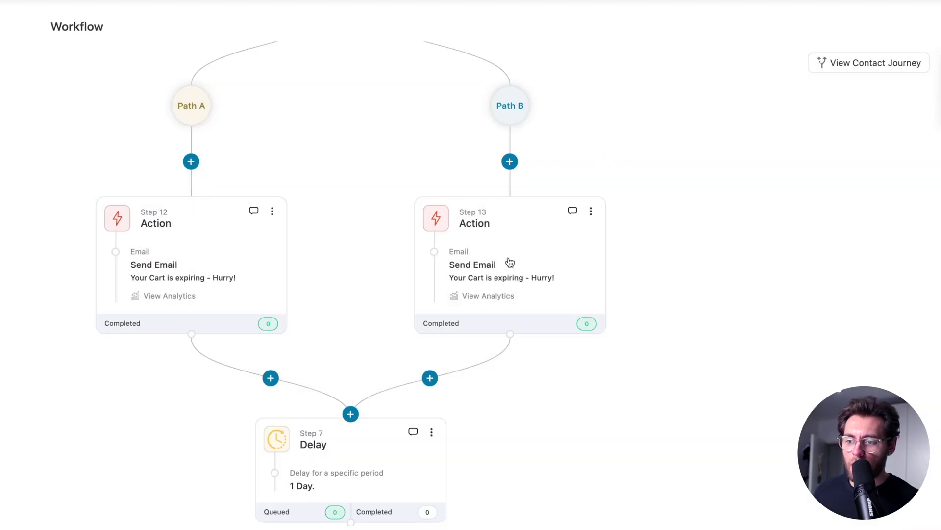
# Change the Path B email subject to "Items in your Cart are selling out" and save.
pyautogui.click(509, 248)
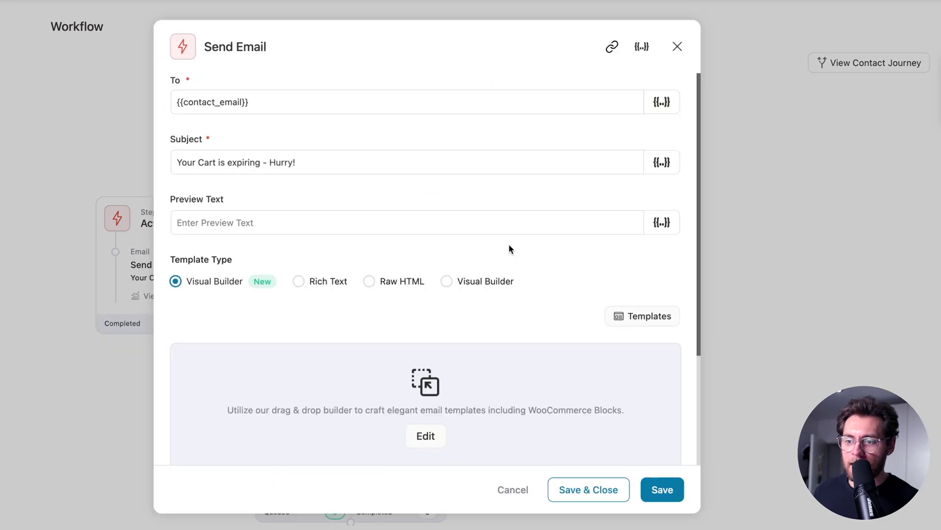
pyautogui.tripleClick(447, 166)
pyautogui.press('BackSpace')
pyautogui.write('Items in your Cart are selling out')
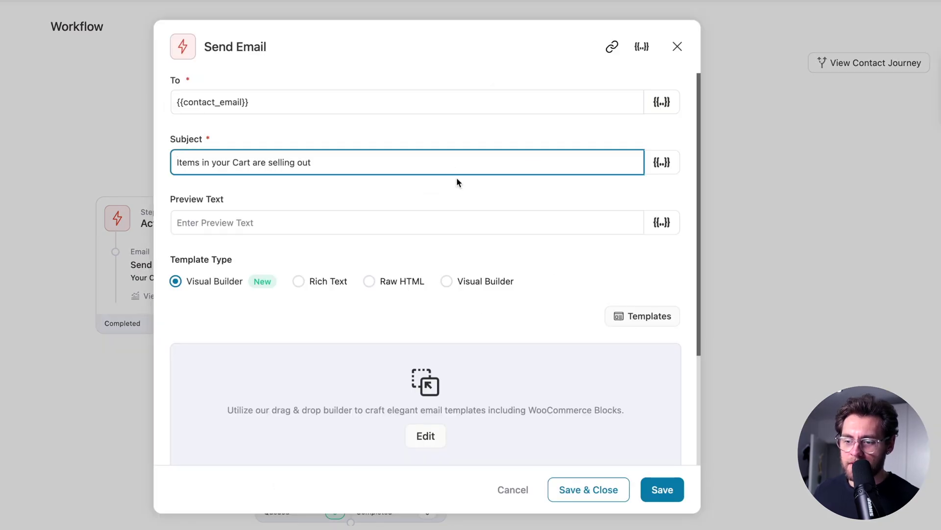
pyautogui.click(578, 489)
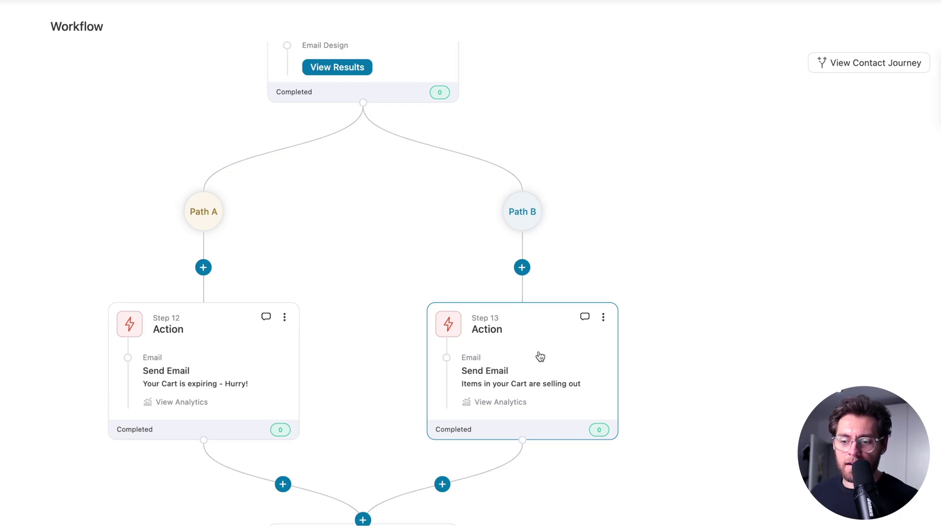
pyautogui.scroll(3, 540, 357)
pyautogui.click(339, 150)
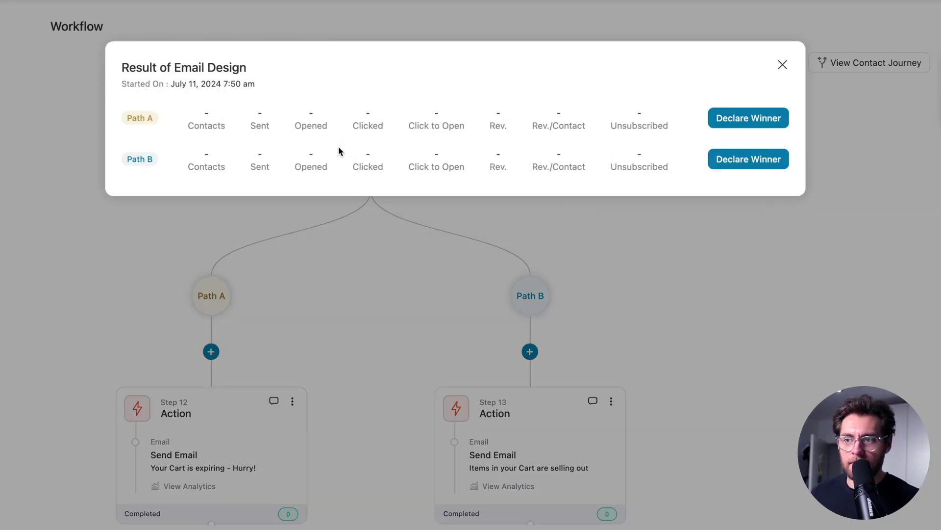
pyautogui.press('Escape')
pyautogui.scroll(4, 339, 146)
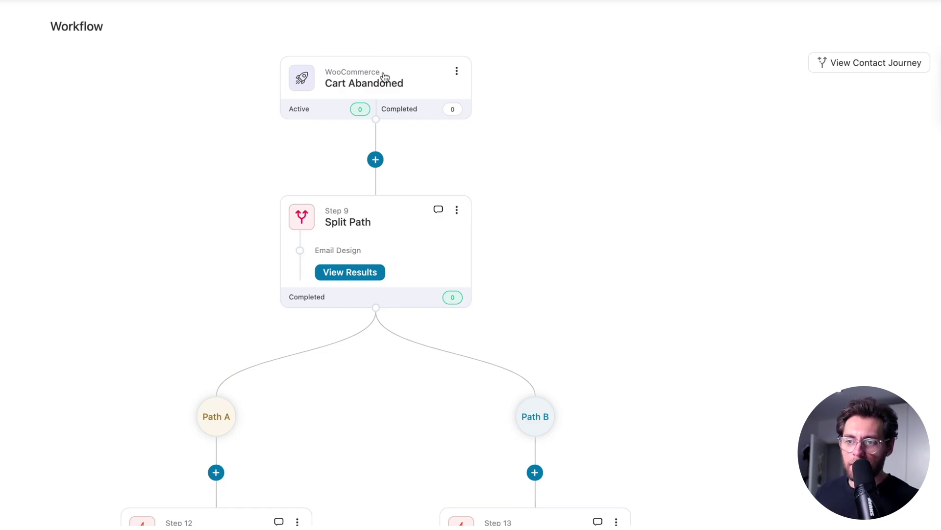
pyautogui.scroll(-3, 383, 76)
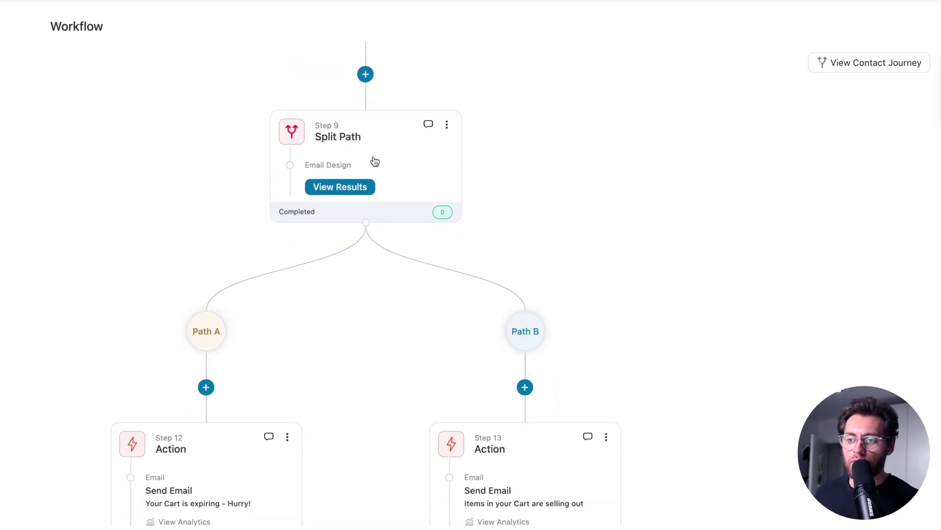
pyautogui.scroll(-3, 374, 160)
pyautogui.scroll(-15, 374, 160)
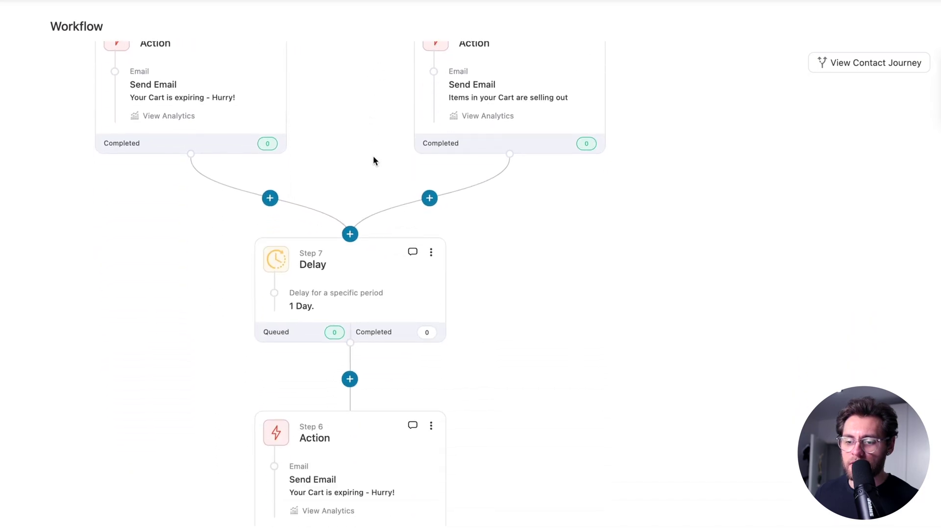
pyautogui.scroll(-5, 374, 160)
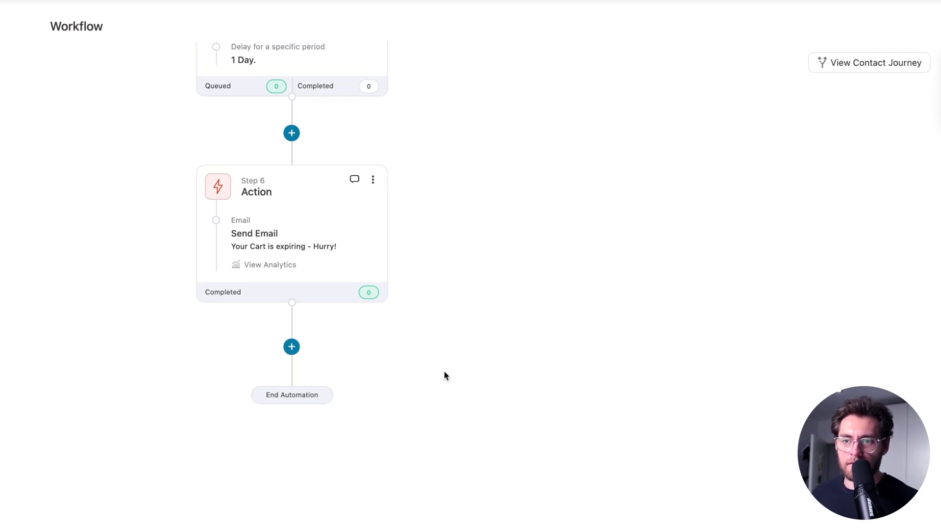
# Add a WooCommerce Order Created goal requiring Processing status after the 1-day delay.
pyautogui.scroll(4, 446, 375)
pyautogui.hscroll(-3, 445, 375)
pyautogui.click(372, 247)
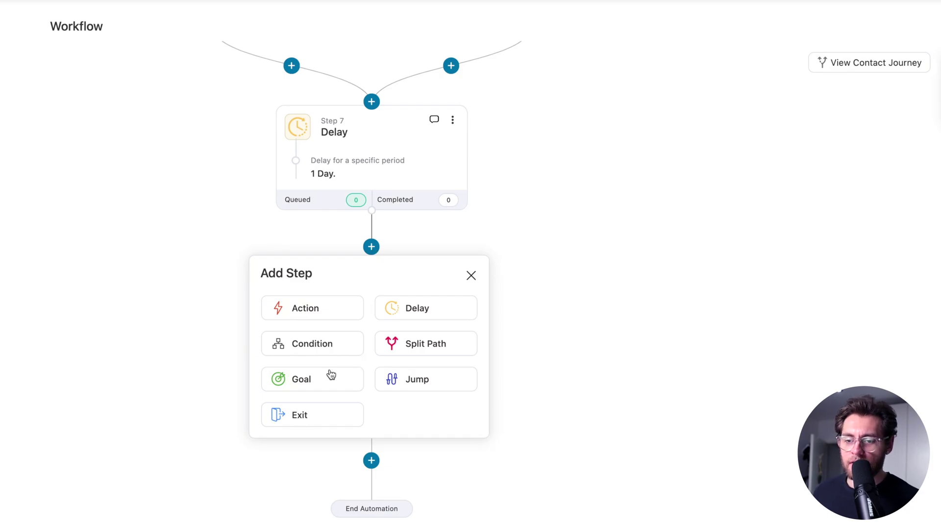
pyautogui.click(302, 382)
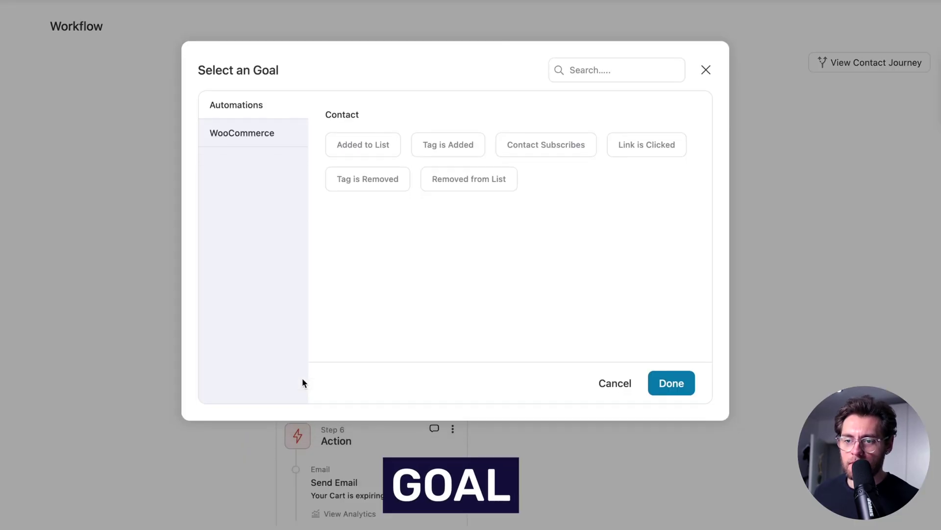
pyautogui.click(229, 136)
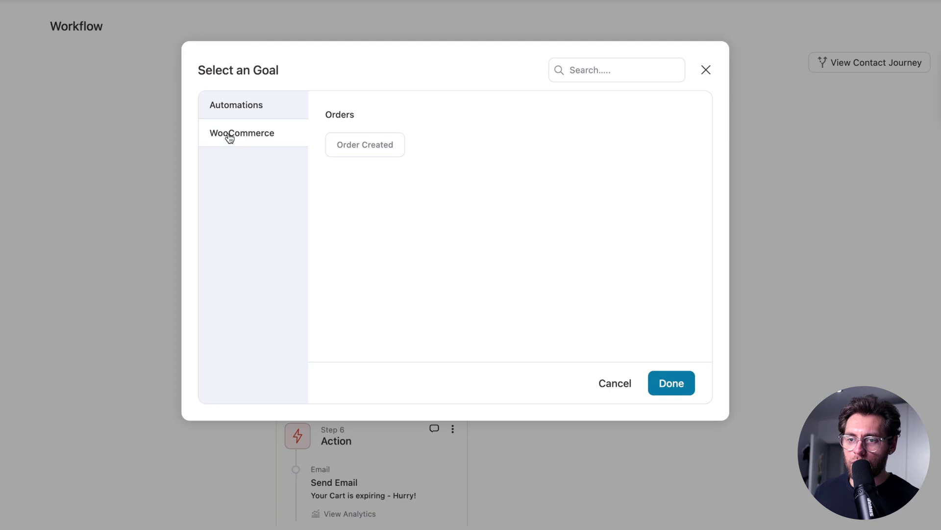
pyautogui.click(353, 147)
pyautogui.click(671, 383)
pyautogui.click(570, 97)
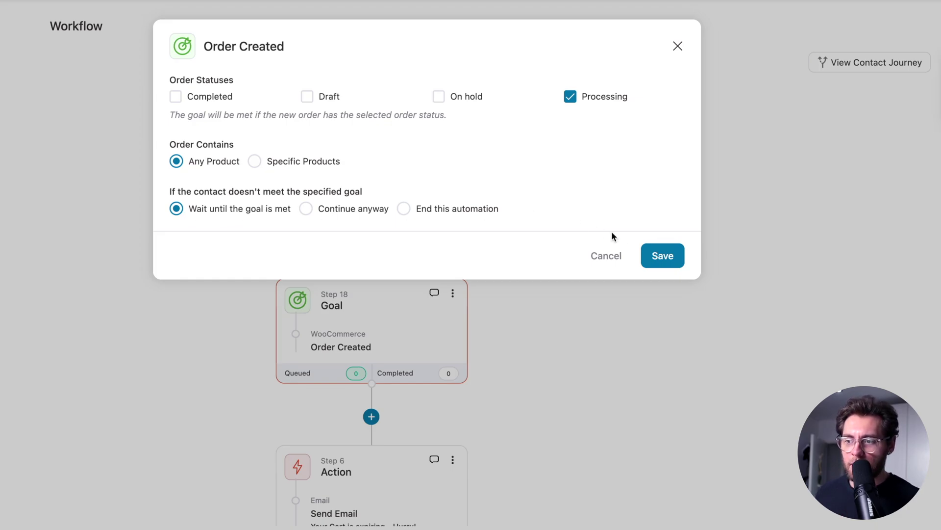
pyautogui.click(663, 257)
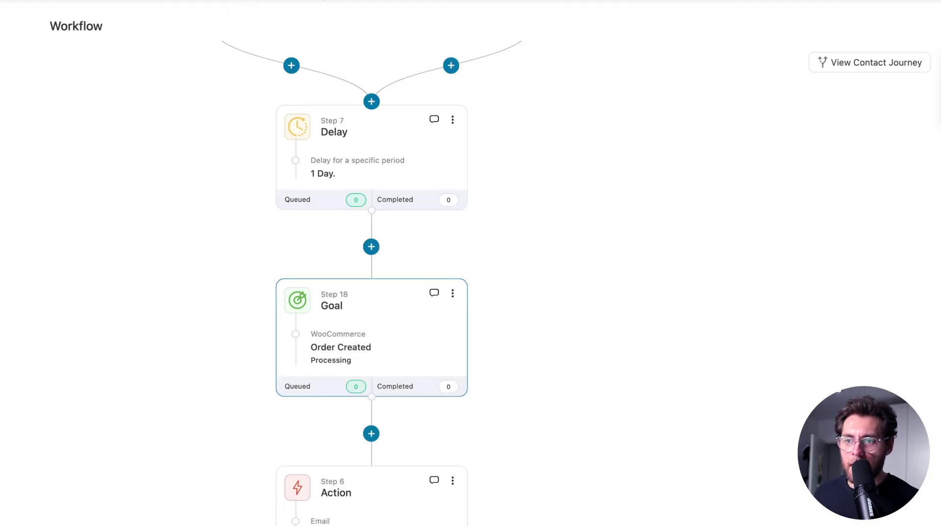
pyautogui.scroll(-1, 425, 282)
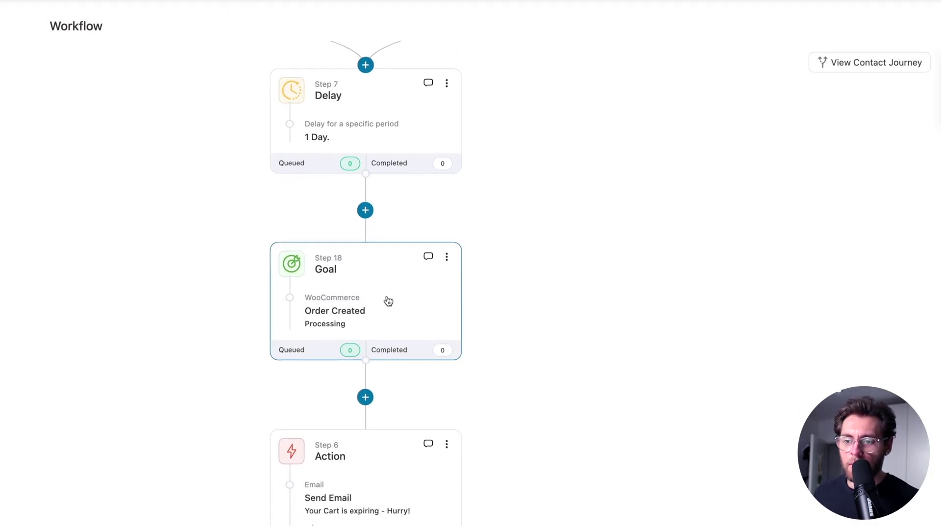
pyautogui.scroll(-3, 387, 301)
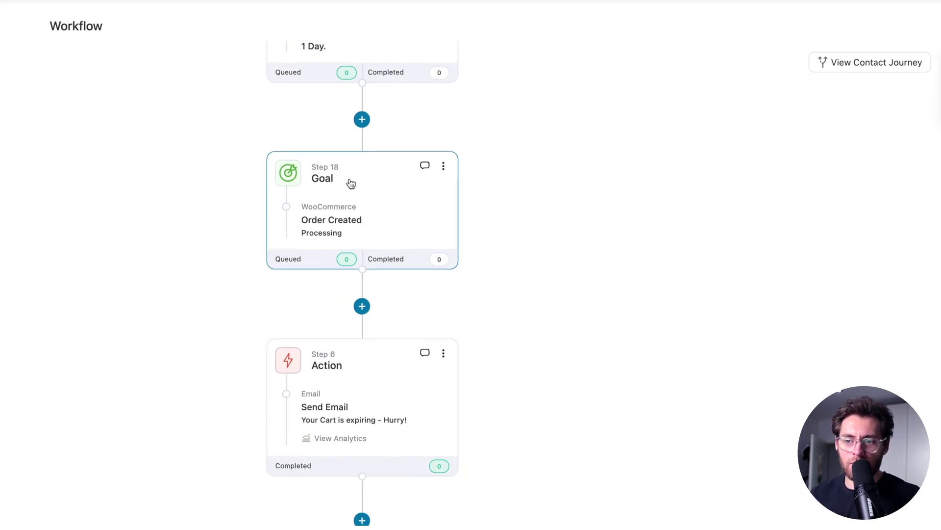
pyautogui.scroll(-3, 349, 183)
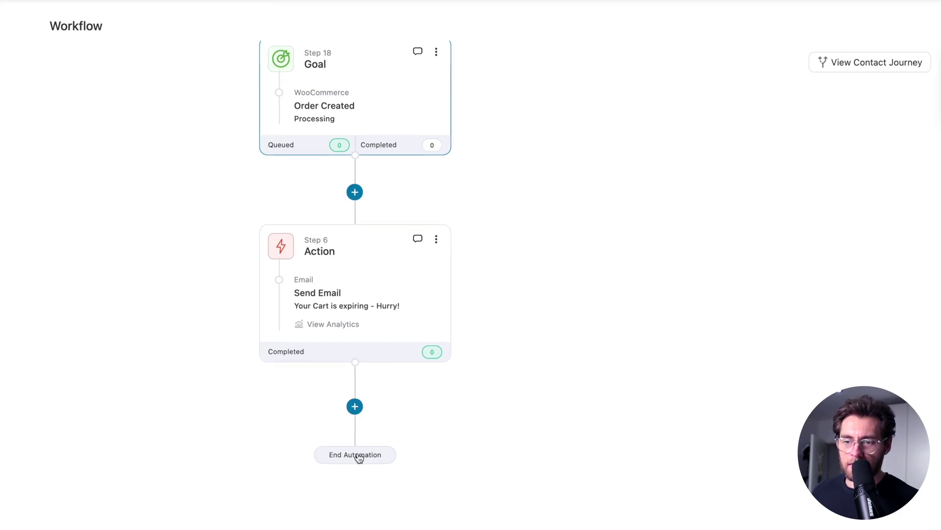
# Try a Jump step after the goal, then add an Exit Automation step there.
pyautogui.click(355, 193)
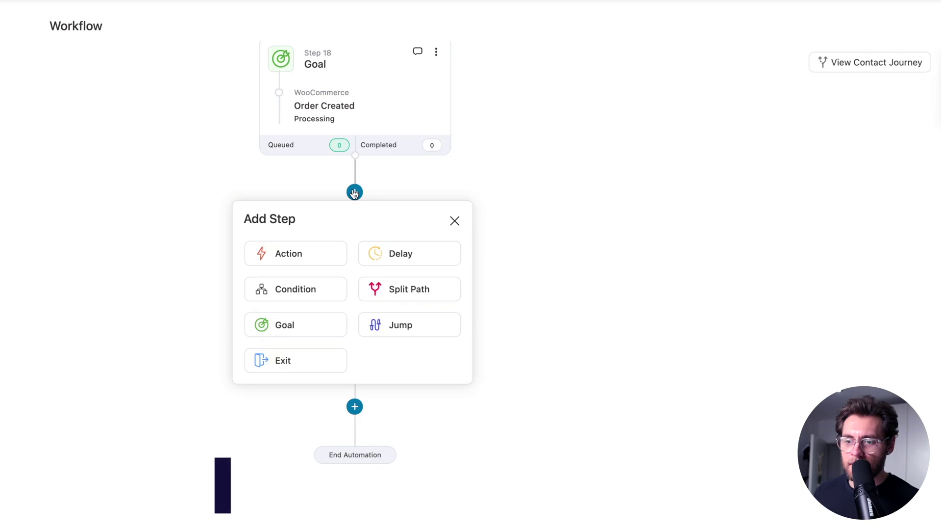
pyautogui.click(393, 322)
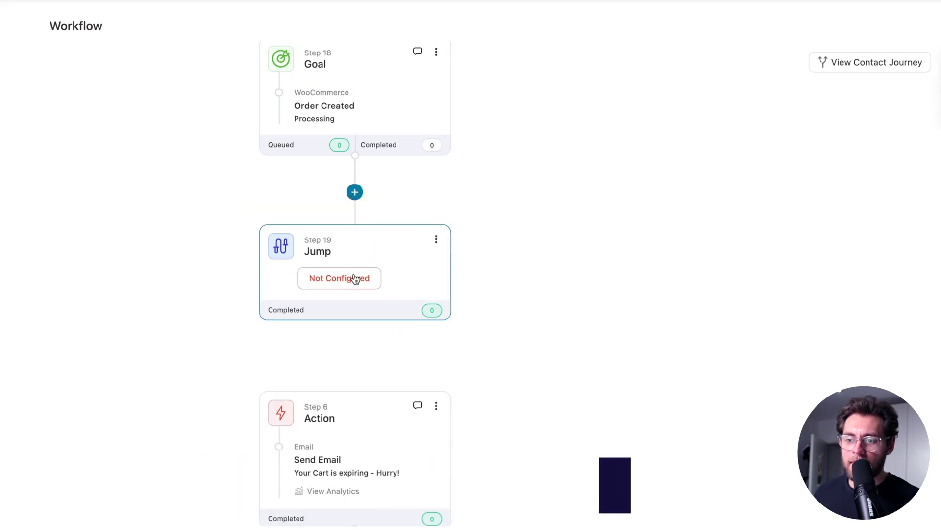
pyautogui.click(357, 277)
pyautogui.click(312, 108)
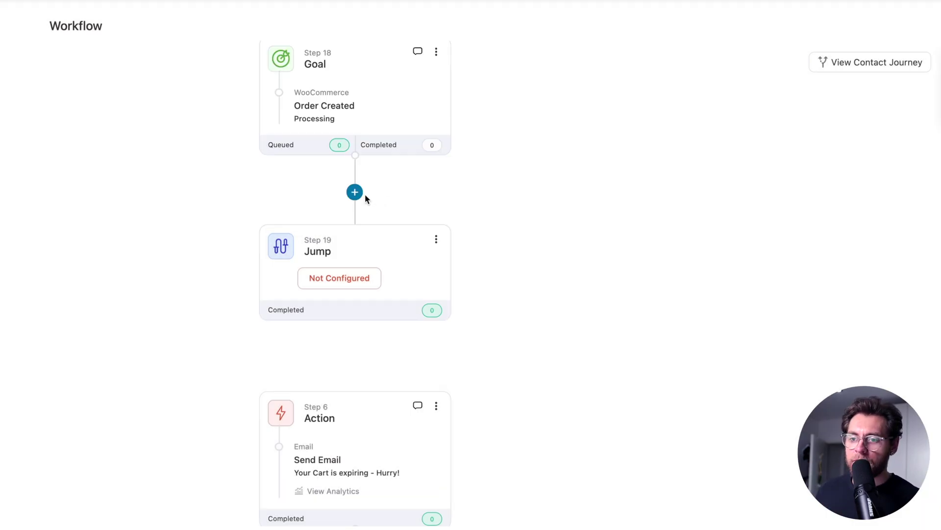
pyautogui.click(354, 192)
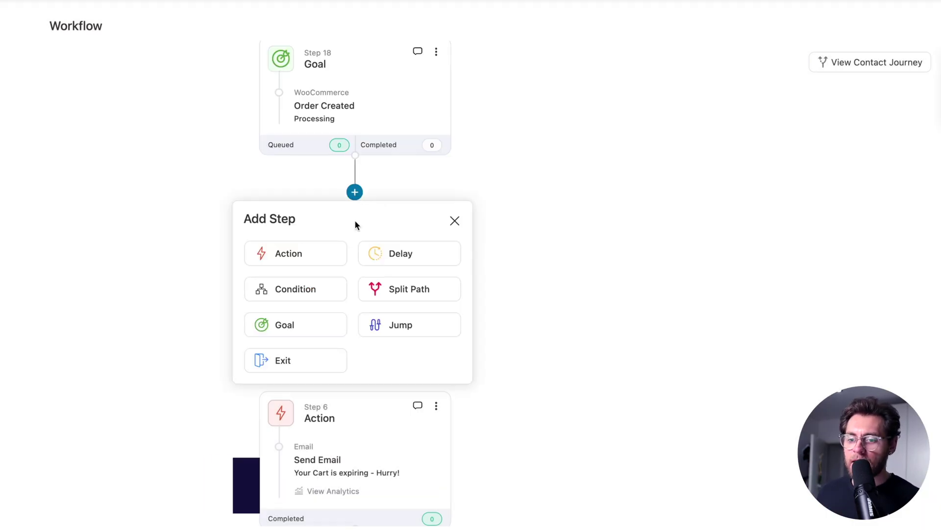
pyautogui.click(308, 357)
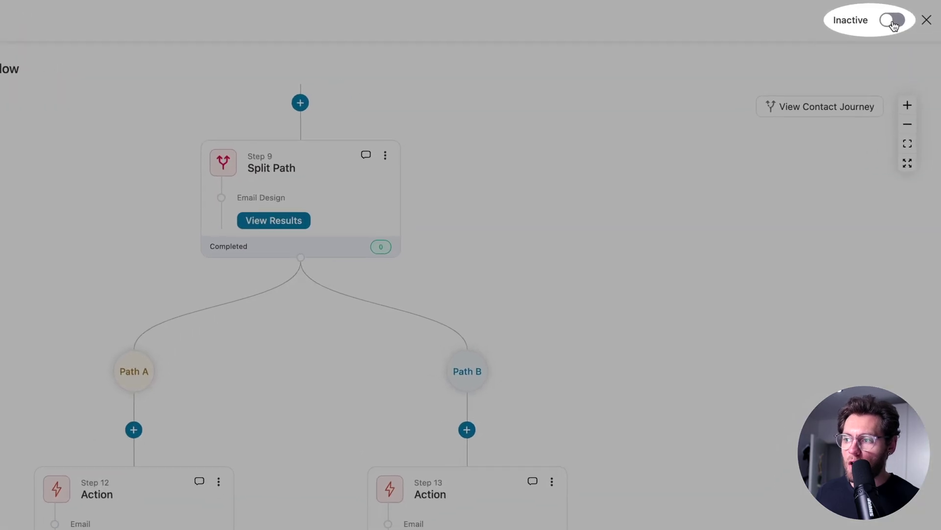
# Switch the automation to Active and check its Failed, Completed and Paused contact lists.
pyautogui.click(893, 22)
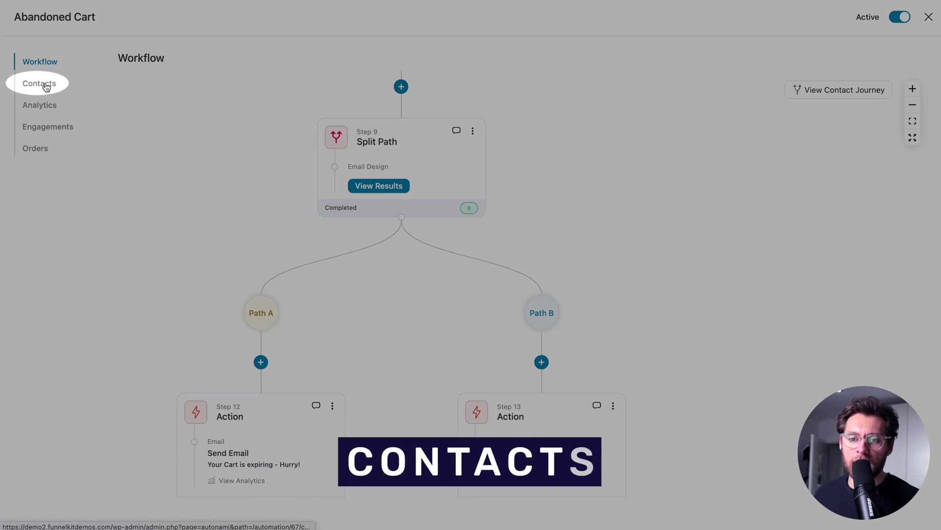
pyautogui.click(46, 87)
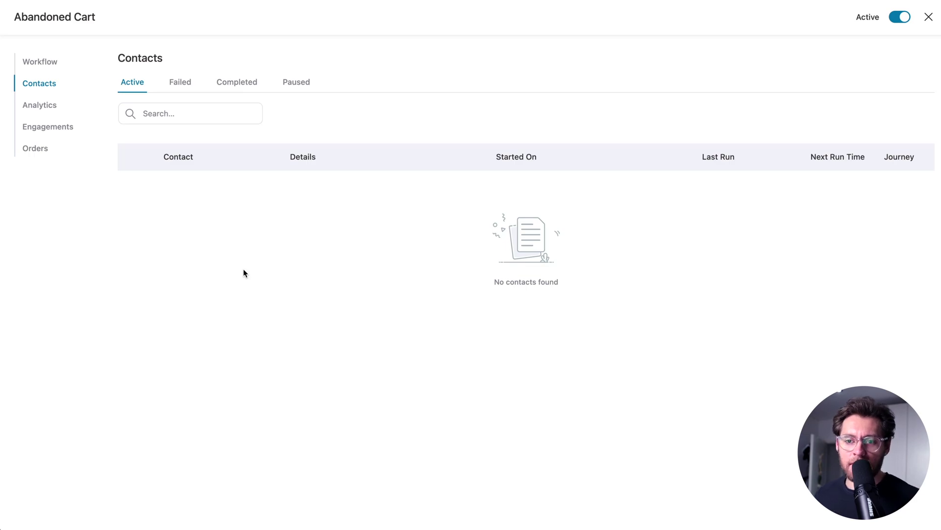
pyautogui.click(180, 86)
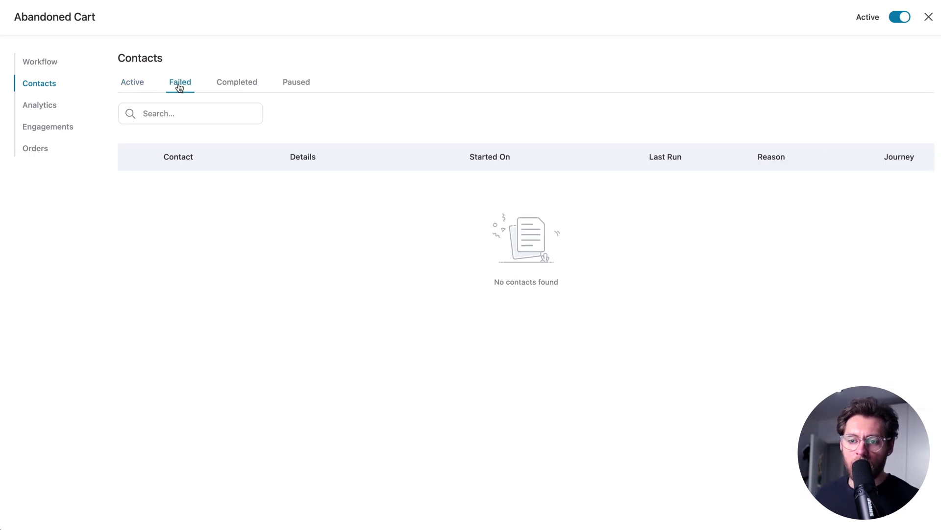
pyautogui.click(234, 87)
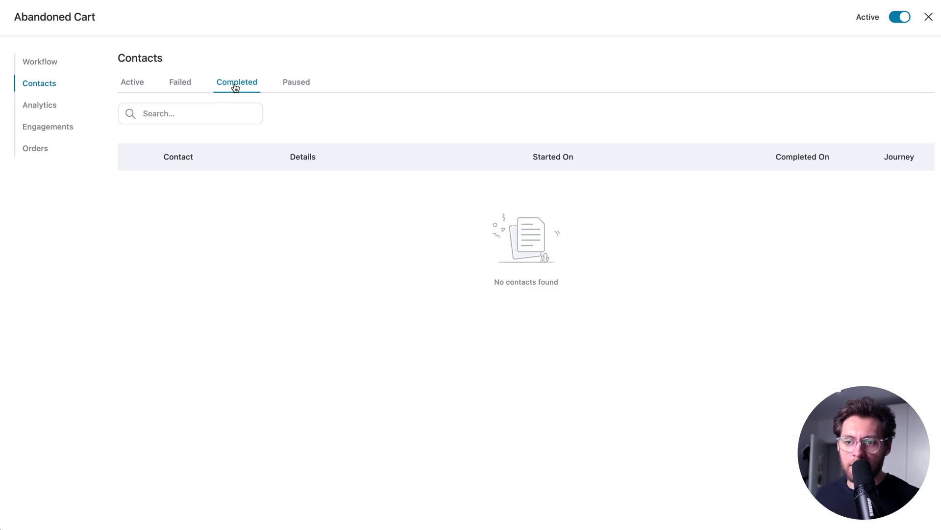
pyautogui.click(295, 86)
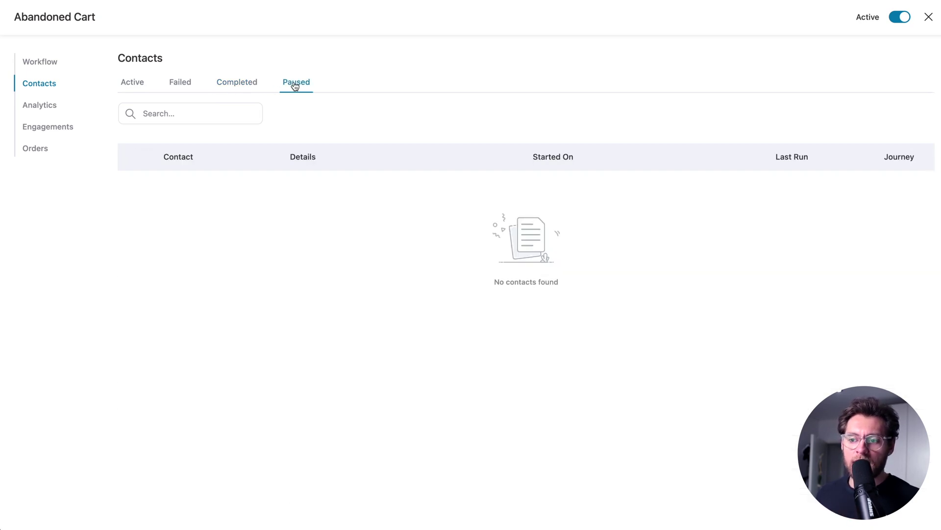
# Review the automation's Analytics, Emails and Split Path results, then view its empty Engagements list.
pyautogui.click(51, 106)
pyautogui.scroll(-3, 454, 287)
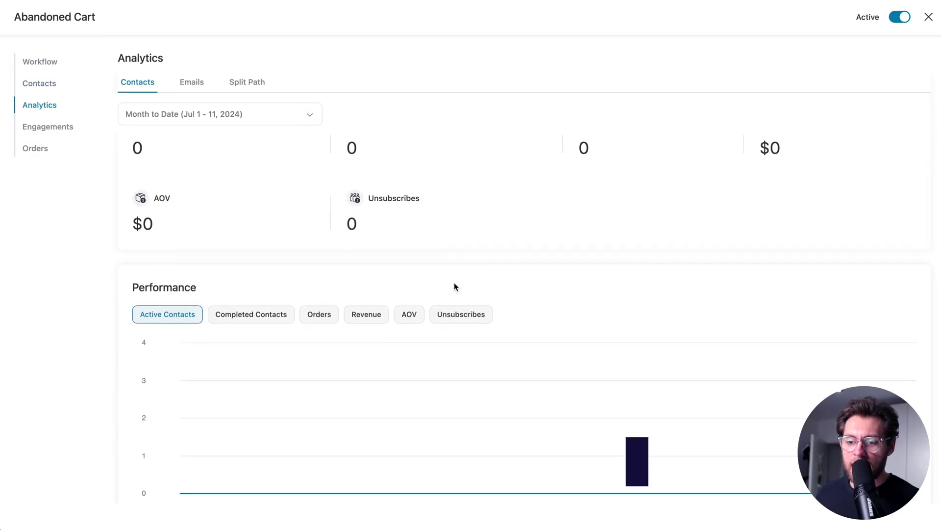
pyautogui.scroll(3, 454, 286)
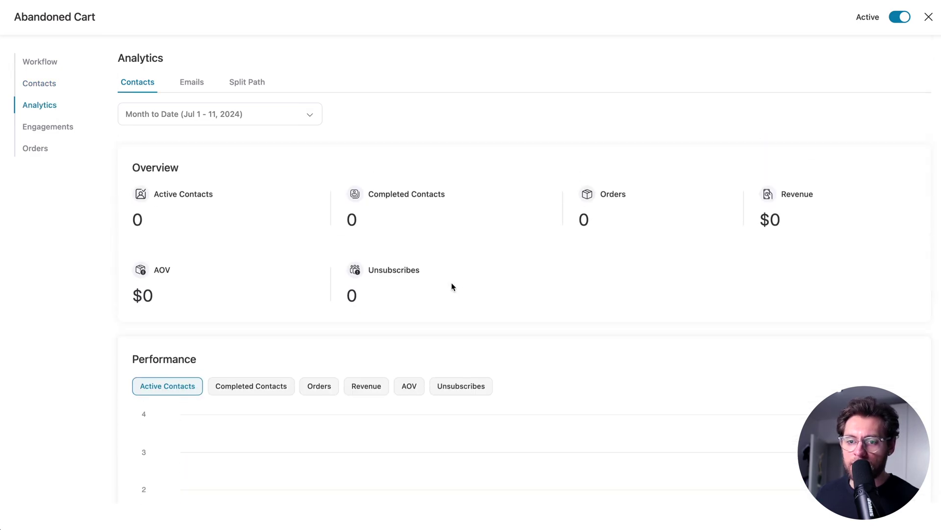
pyautogui.click(217, 123)
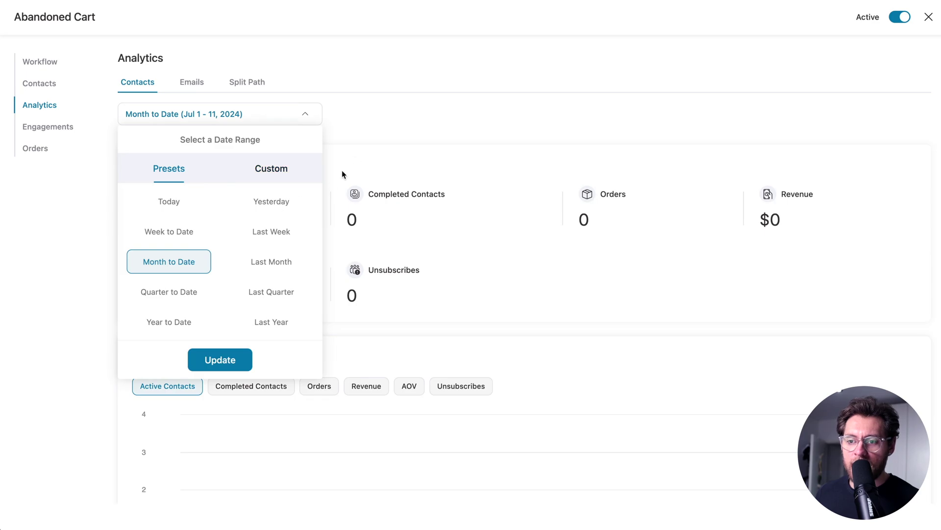
pyautogui.click(372, 137)
pyautogui.click(197, 82)
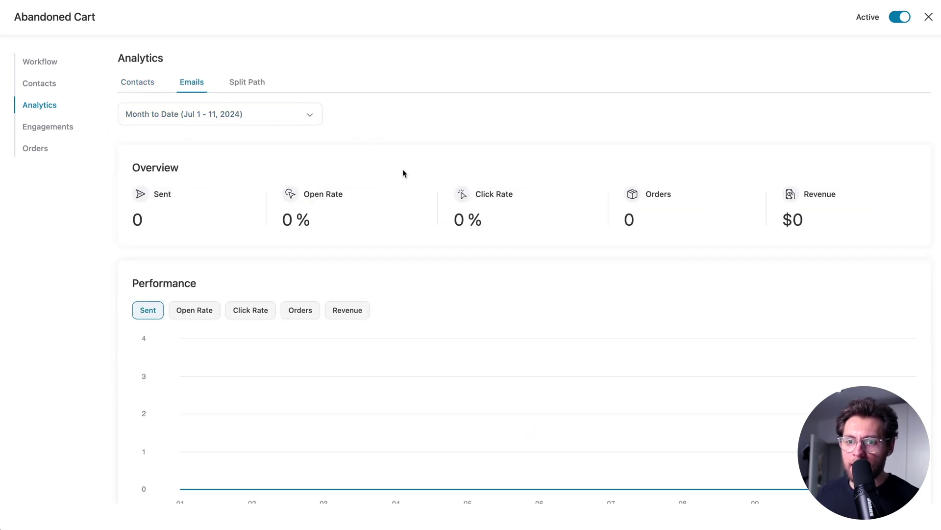
pyautogui.click(263, 83)
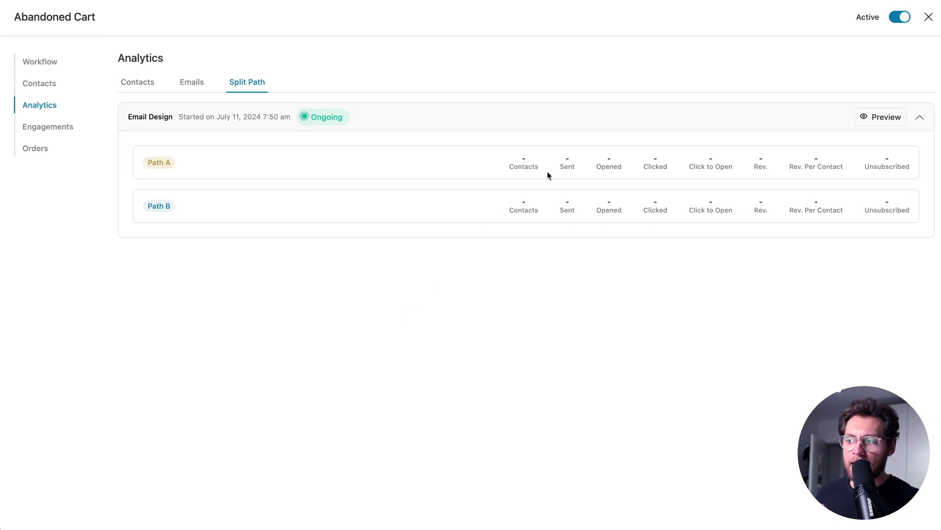
pyautogui.click(57, 129)
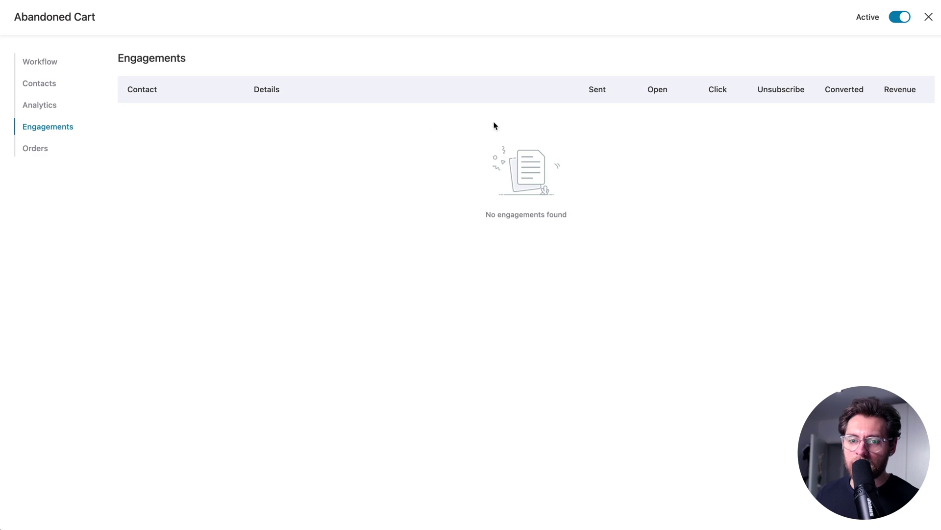
# Check the automation's empty Orders list, then load the FunnelKit website's plan comparison page.
pyautogui.click(39, 147)
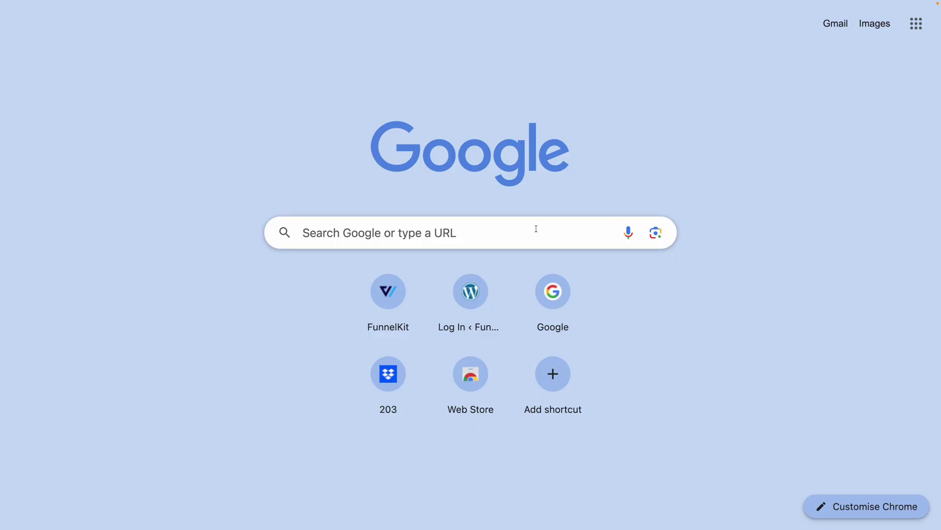
pyautogui.click(537, 229)
pyautogui.write('https://funnelkit.com/exclusive-offer/')
pyautogui.press('Return')
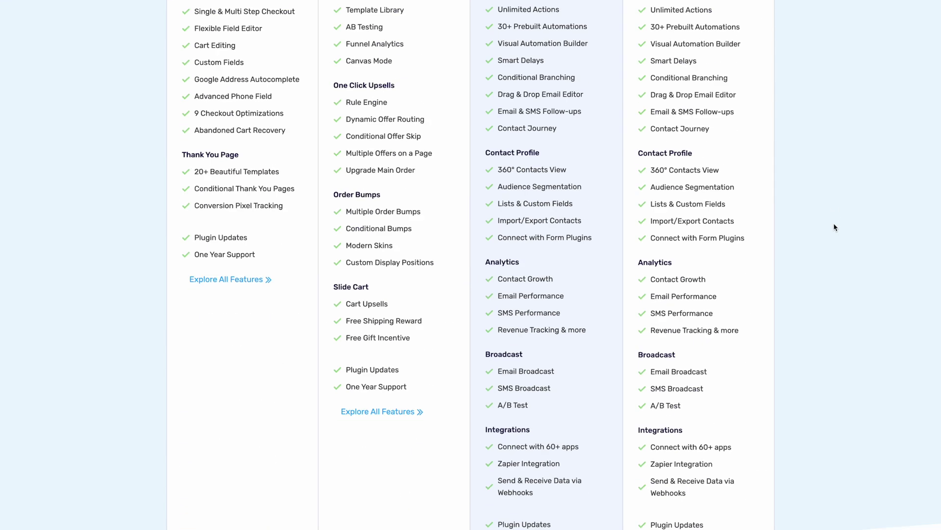